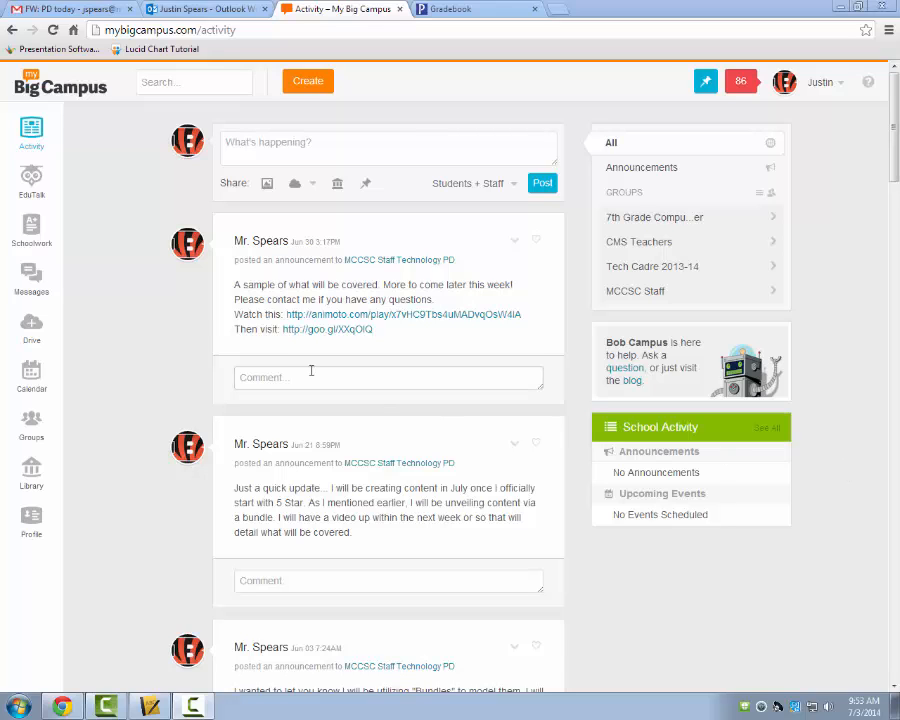
Step: Start creating a new schoolwork item from the Schoolwork area
left_click(34, 234)
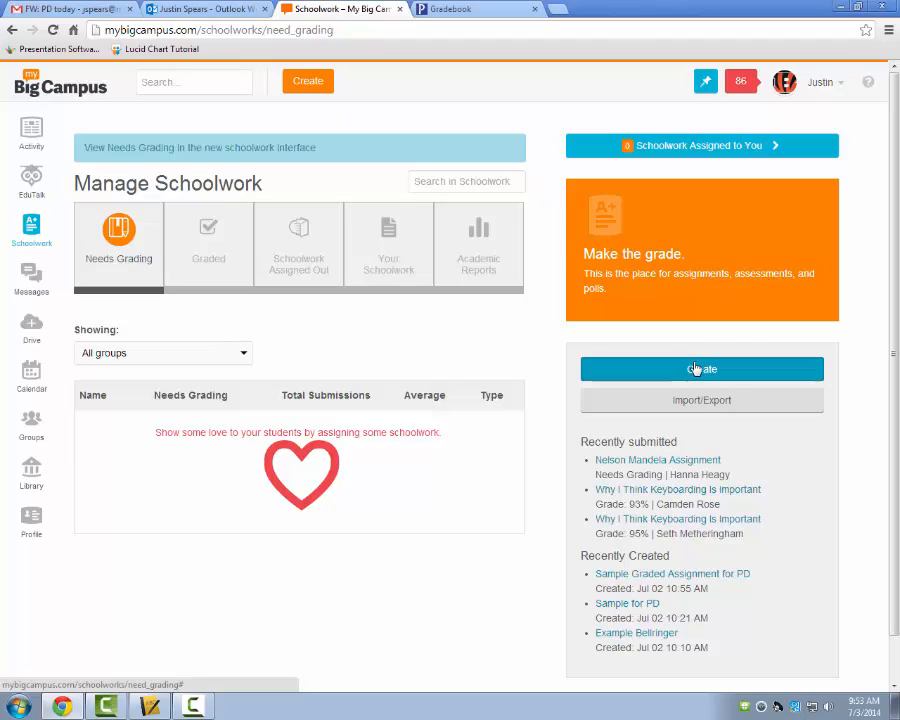
left_click(638, 368)
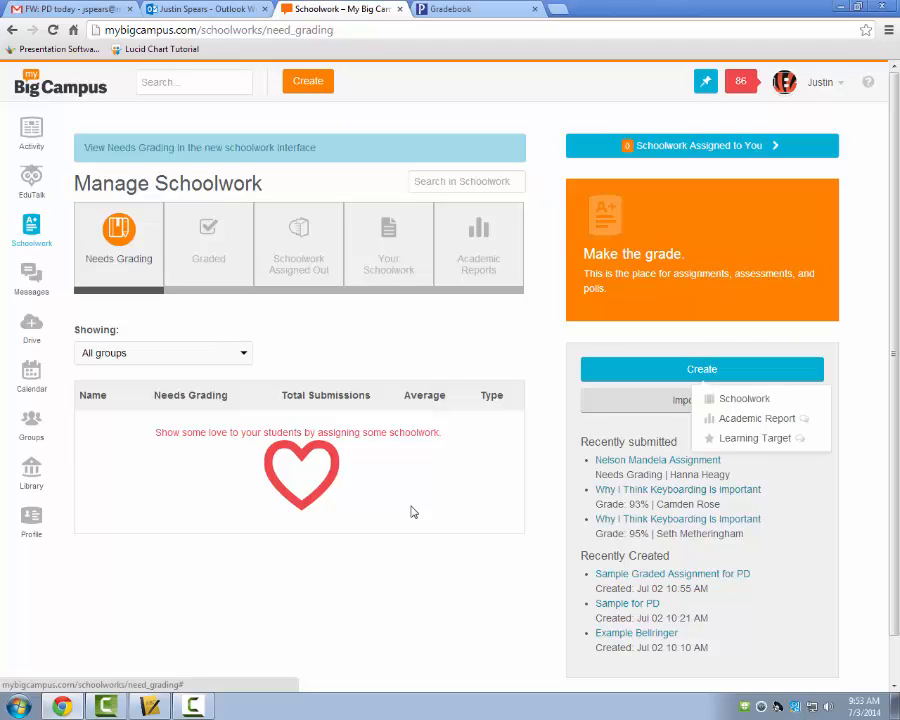
left_click(740, 400)
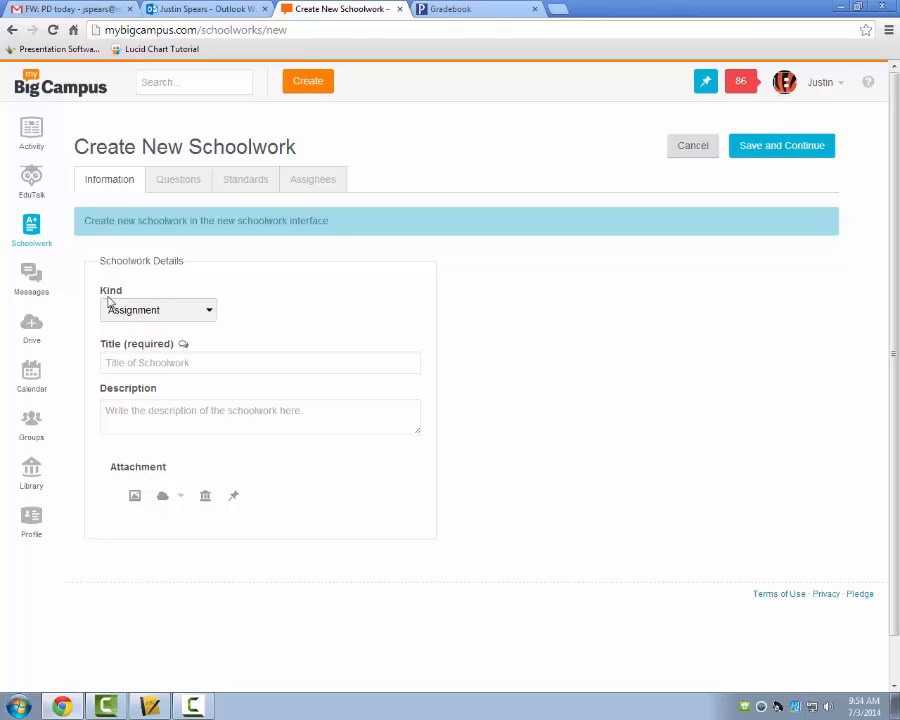
Step: Review the available schoolwork kinds, and open the new schoolwork creation interface with Graded results selected
left_click(207, 311)
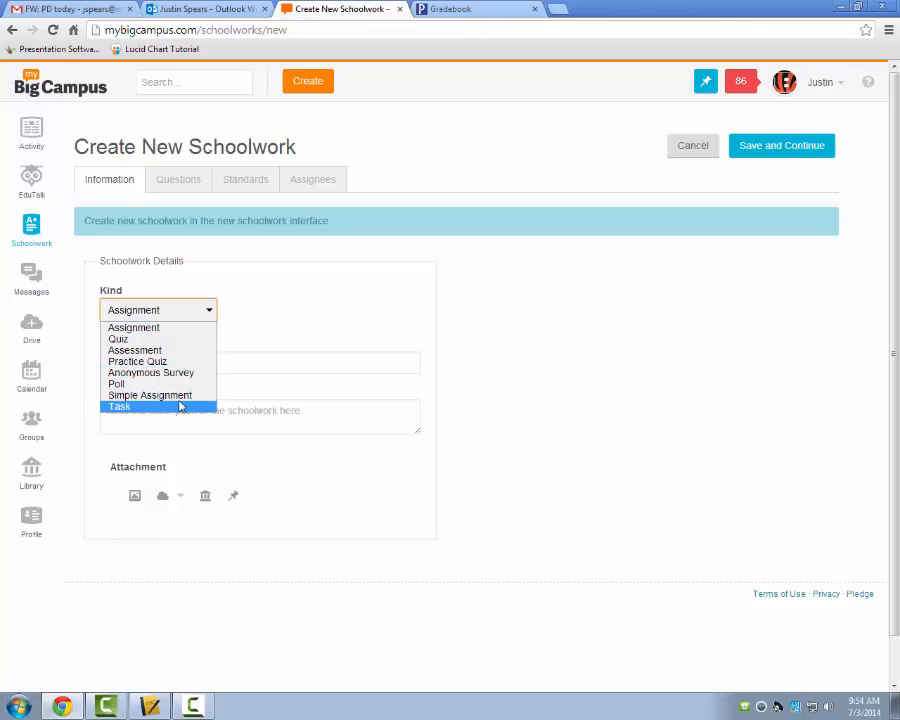
left_click(558, 387)
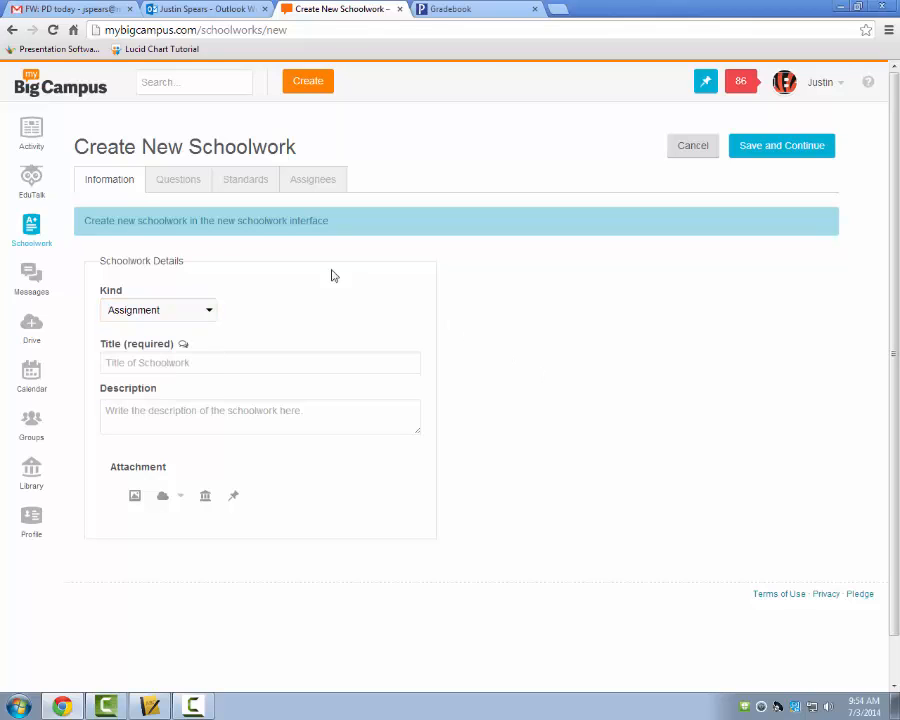
left_click(279, 227)
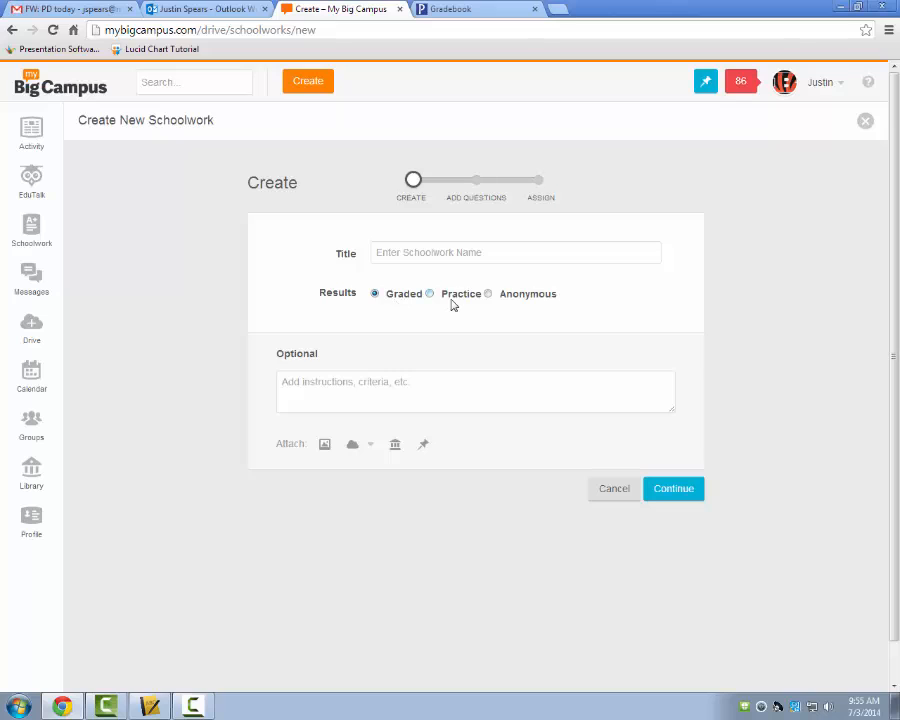
left_click(375, 294)
Step: Open the Grading list in the new schoolwork interface and view the details of the 7th Grade Computer Applications End of Unit Assessment
left_click(33, 234)
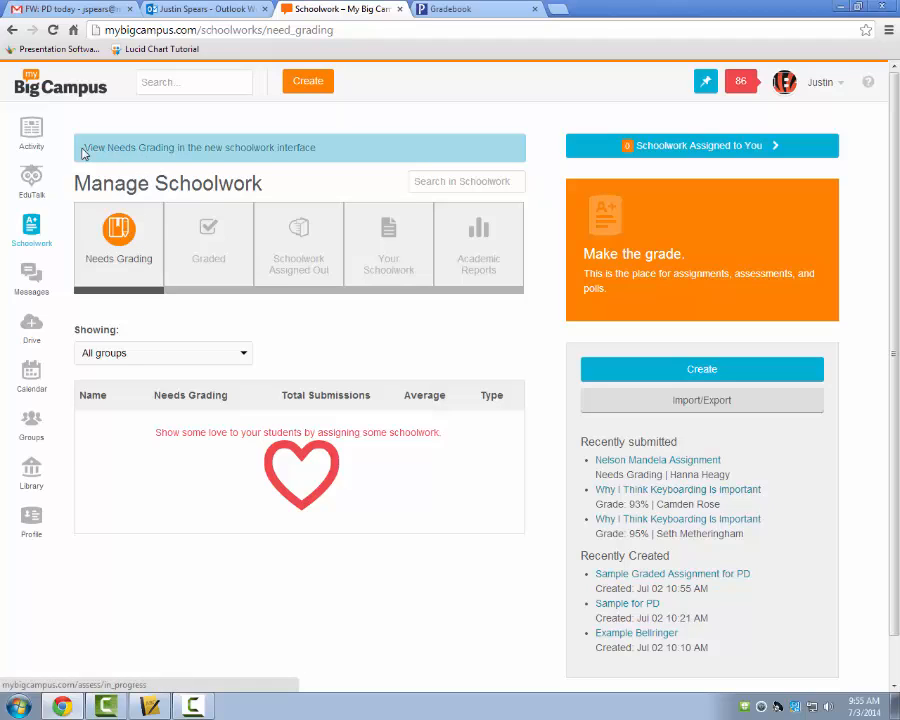
left_click(175, 148)
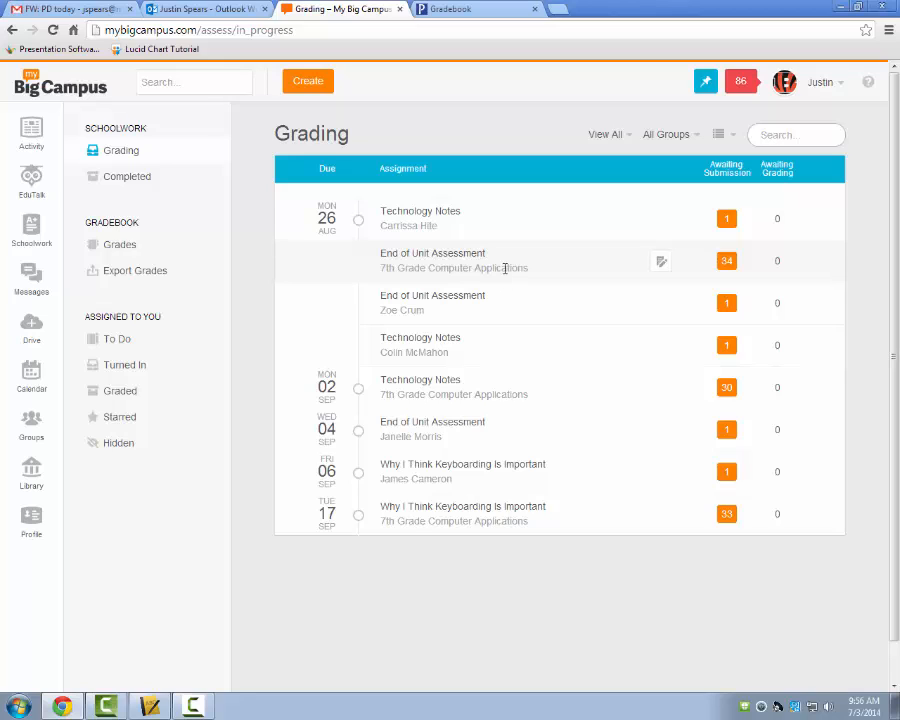
left_click(411, 257)
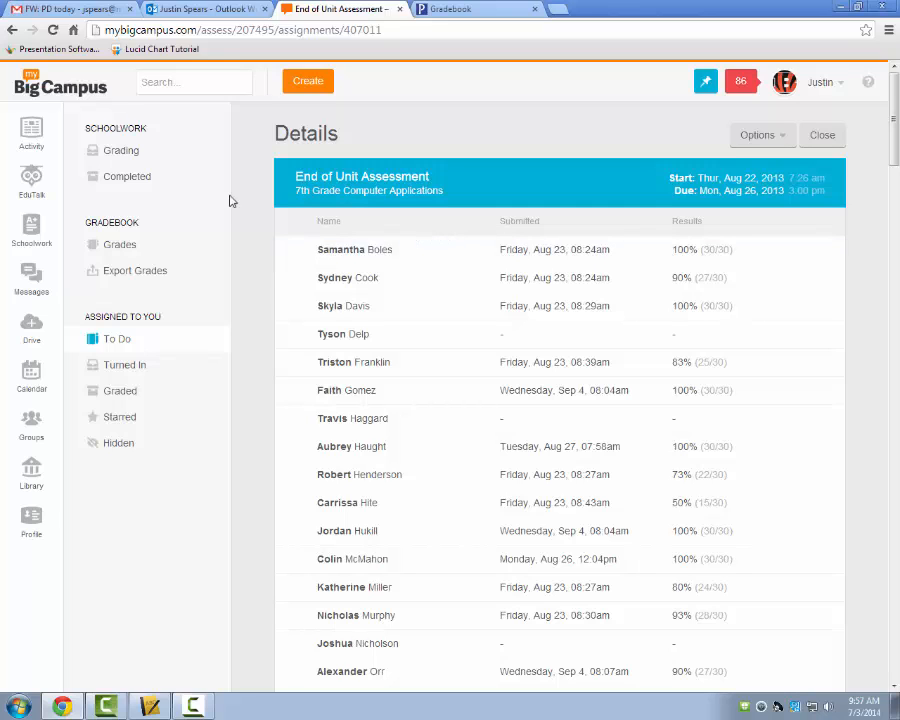
left_click(12, 29)
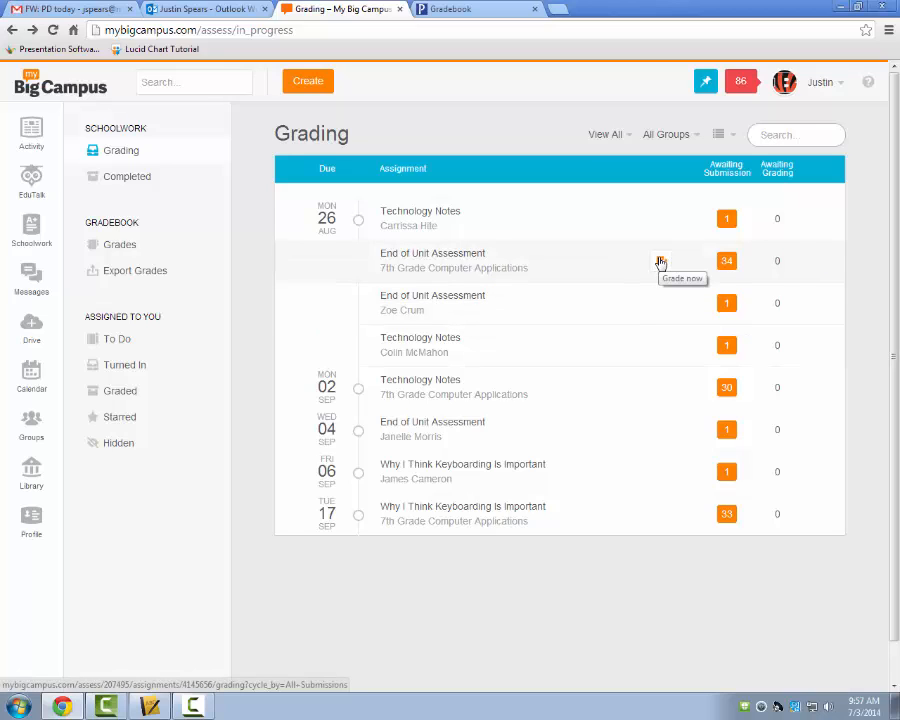
Step: Open the 7th Grade End of Unit Assessment for grading, advance to the third student's submission and view its attachment download options
left_click(660, 262)
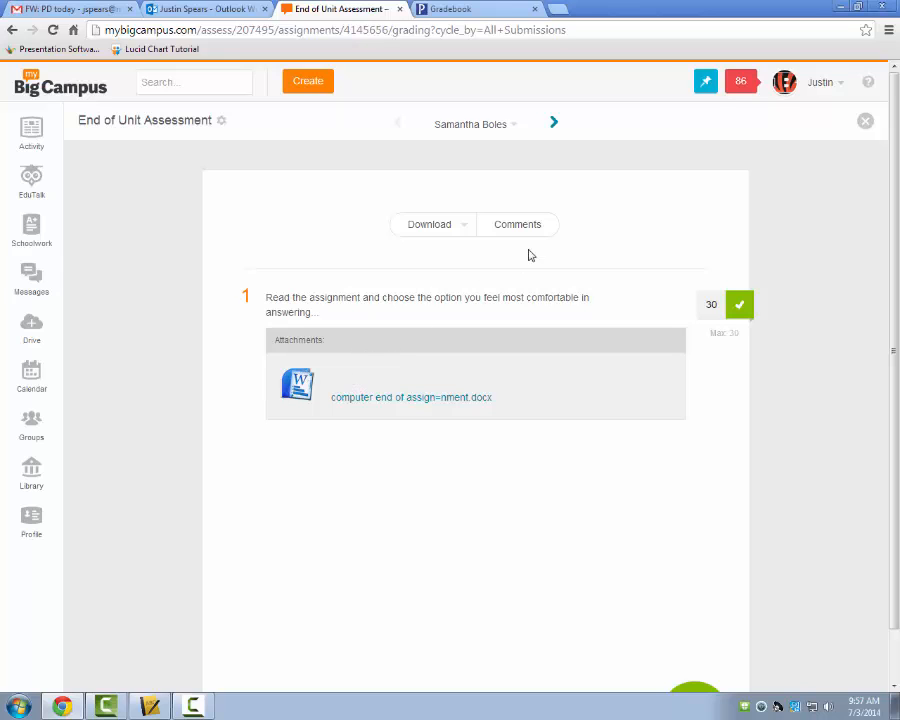
left_click(553, 123)
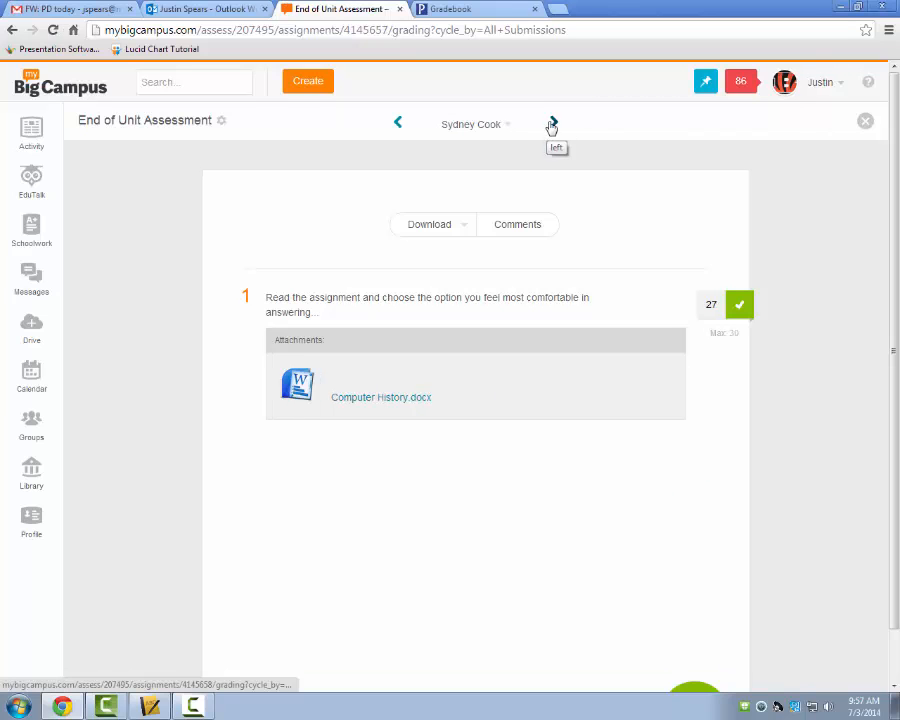
left_click(554, 123)
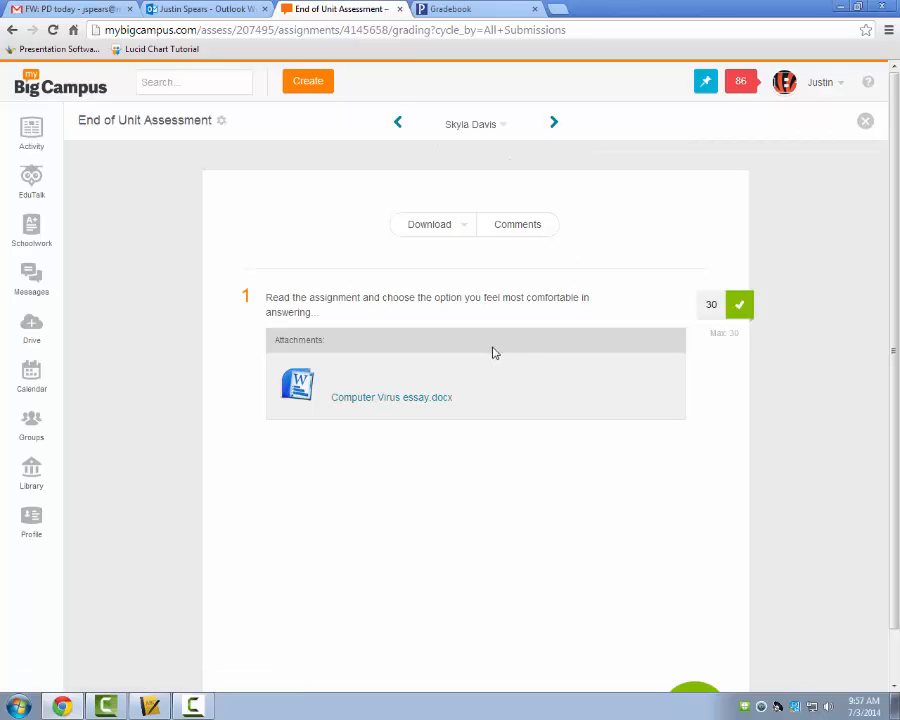
left_click(468, 227)
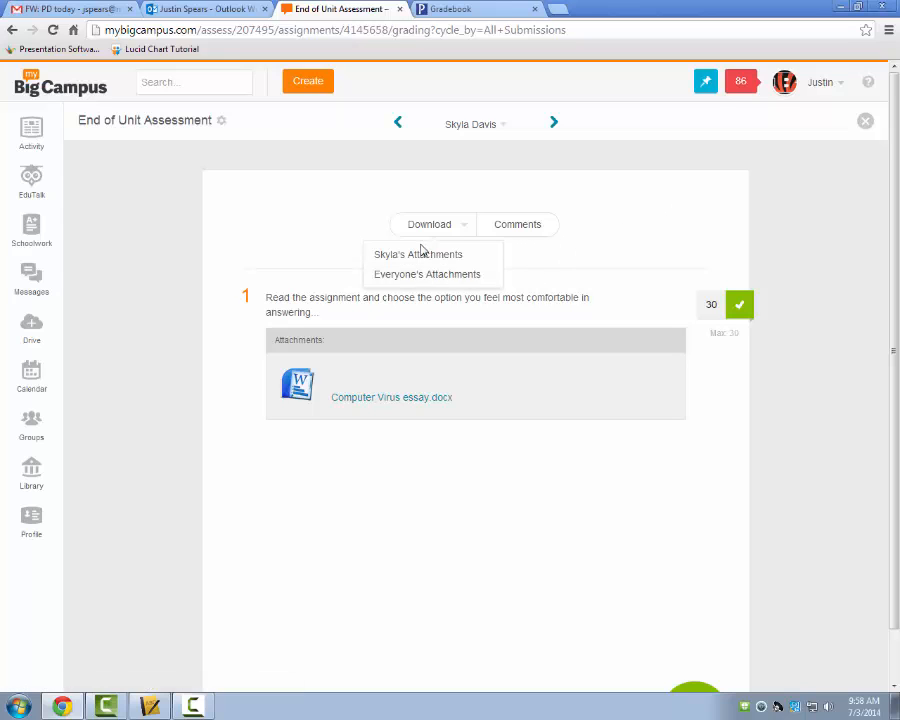
left_click(628, 224)
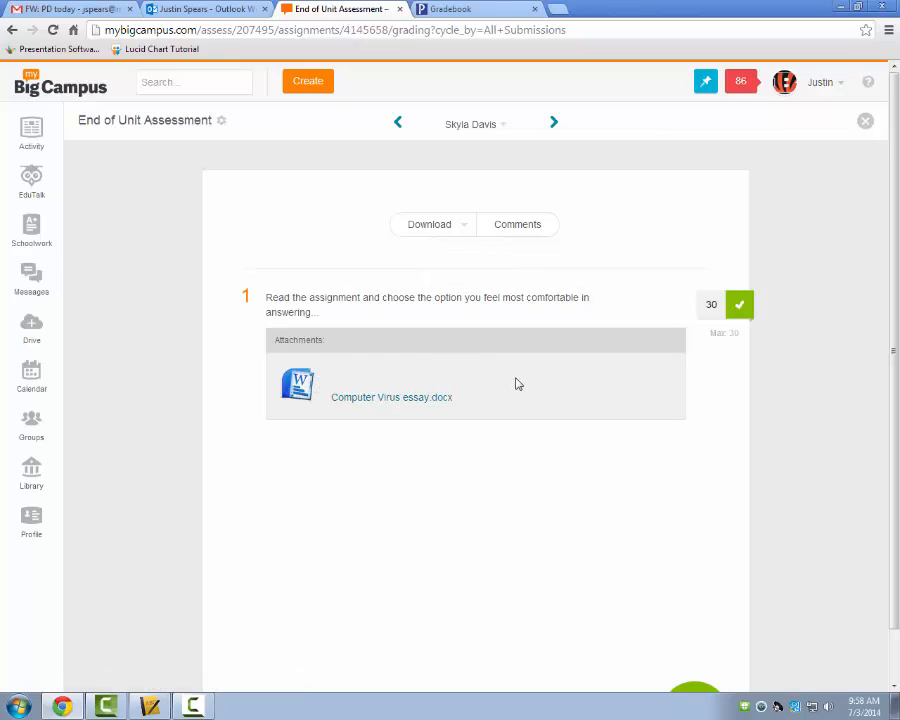
Step: Cycle the mark on question 1 back to full credit of 30 points and enter the student's grade
left_click(740, 306)
left_click(745, 312)
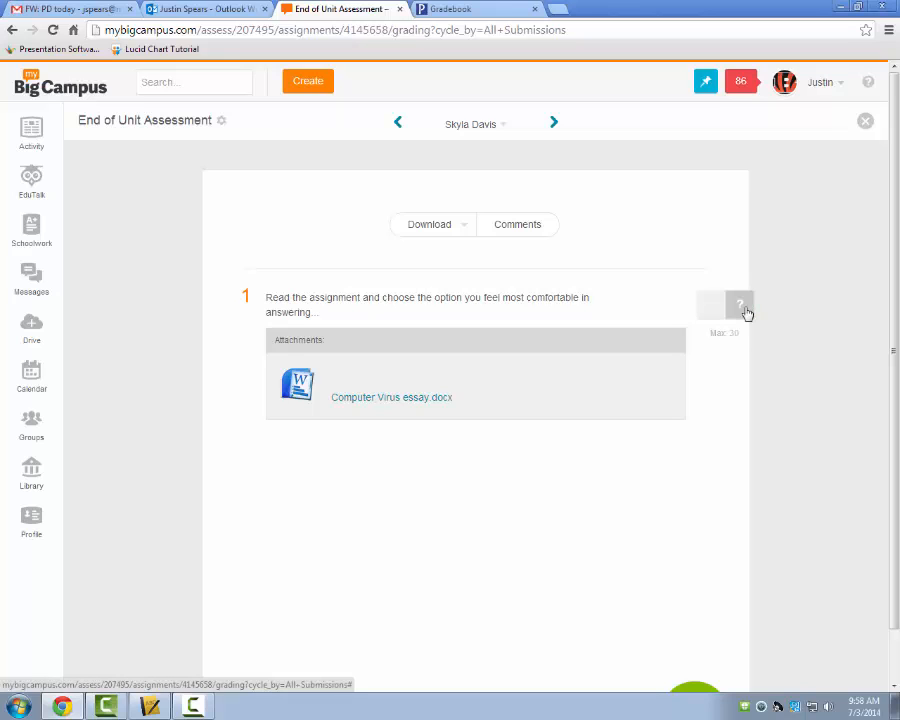
left_click(746, 314)
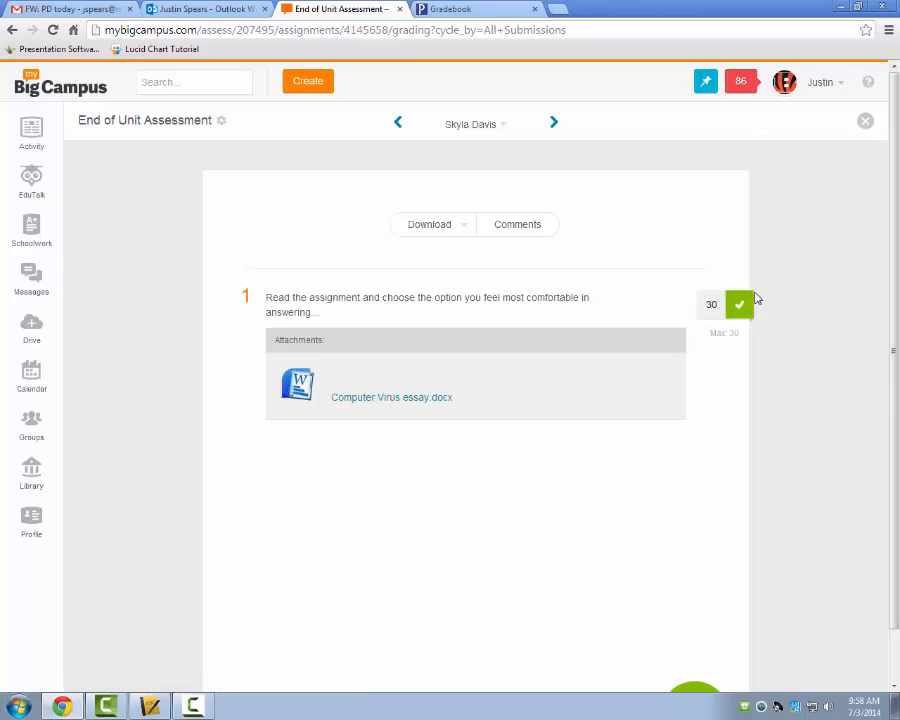
scroll(752, 298, "down", 1)
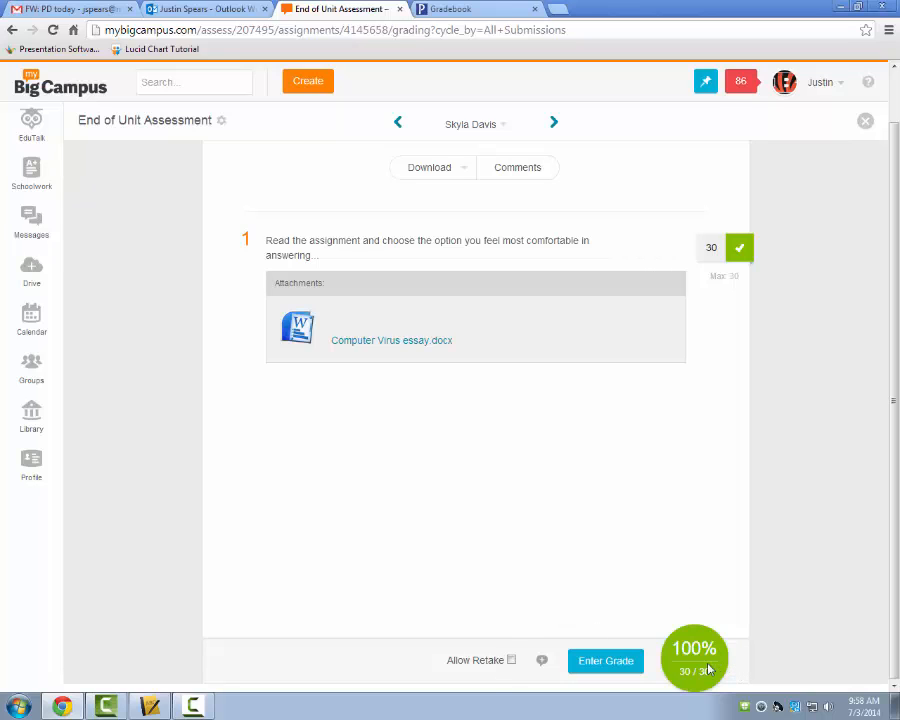
left_click(592, 663)
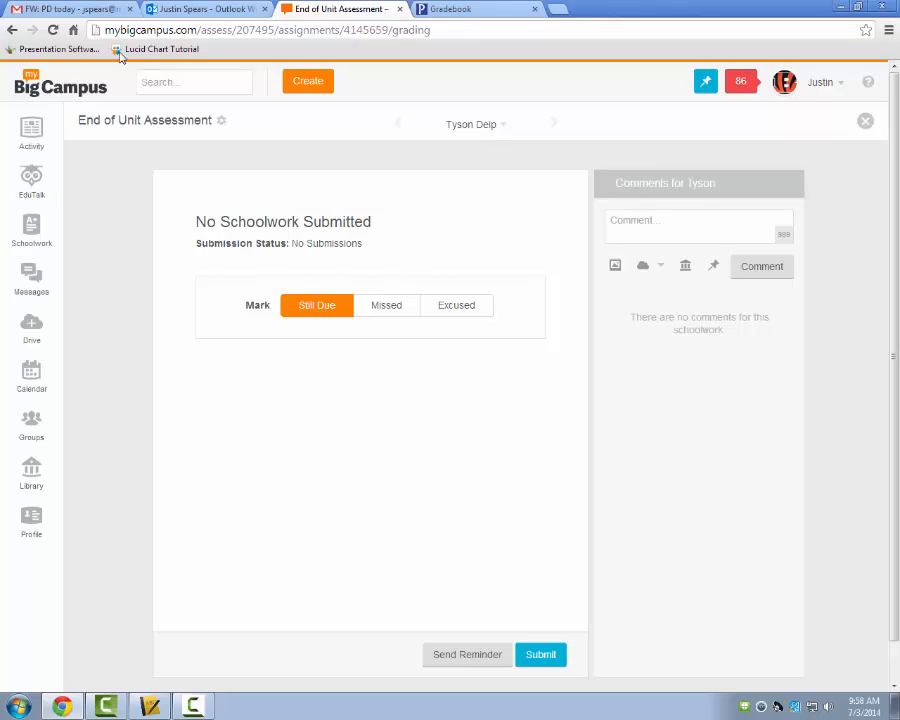
Step: Return to the third student's graded submission and open its comments
left_click(12, 30)
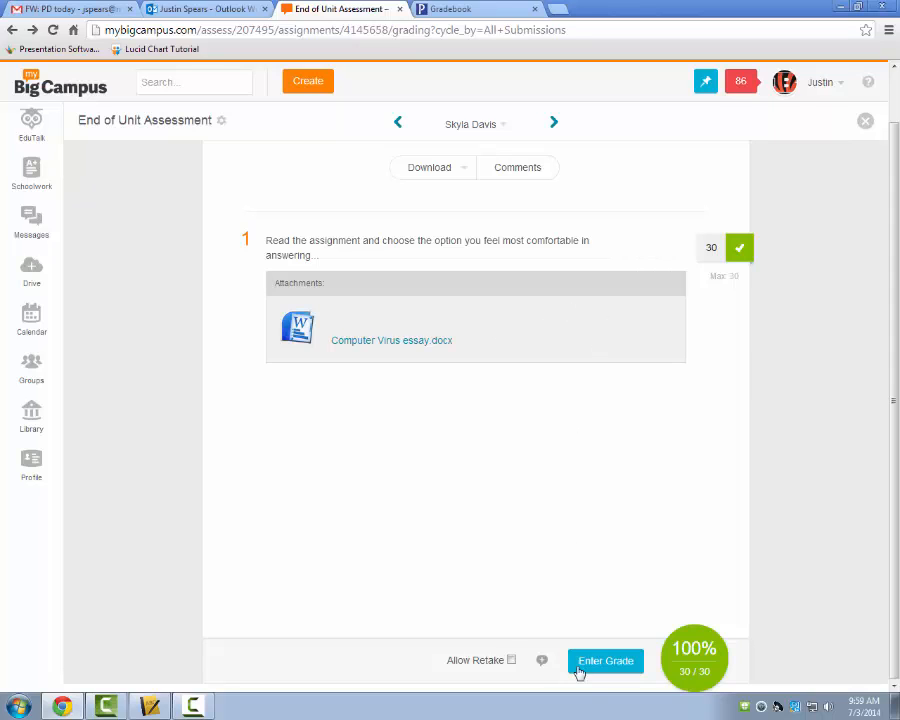
left_click(517, 170)
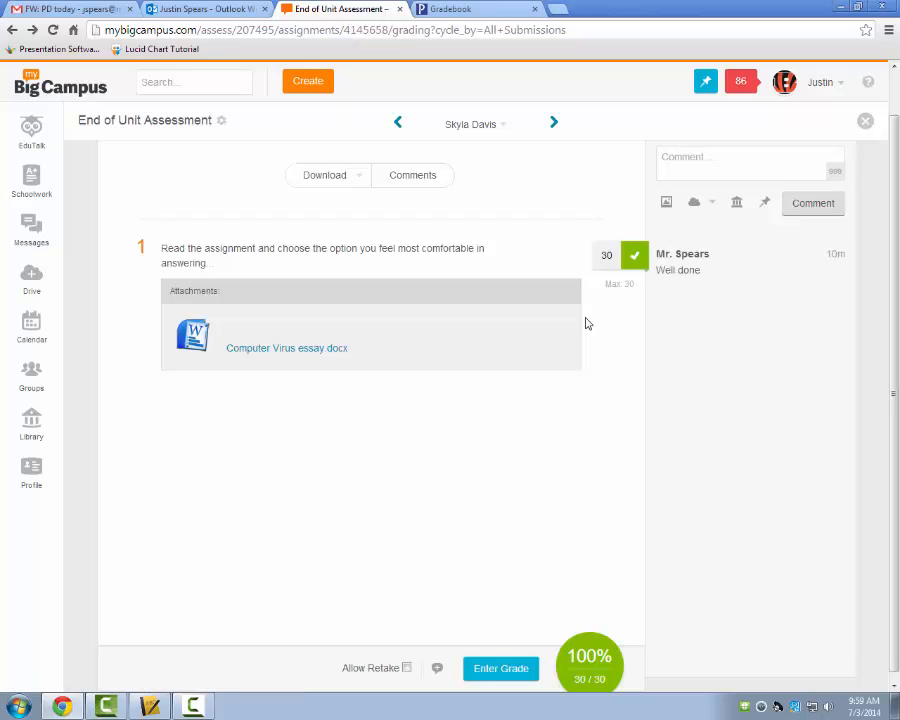
left_click(687, 159)
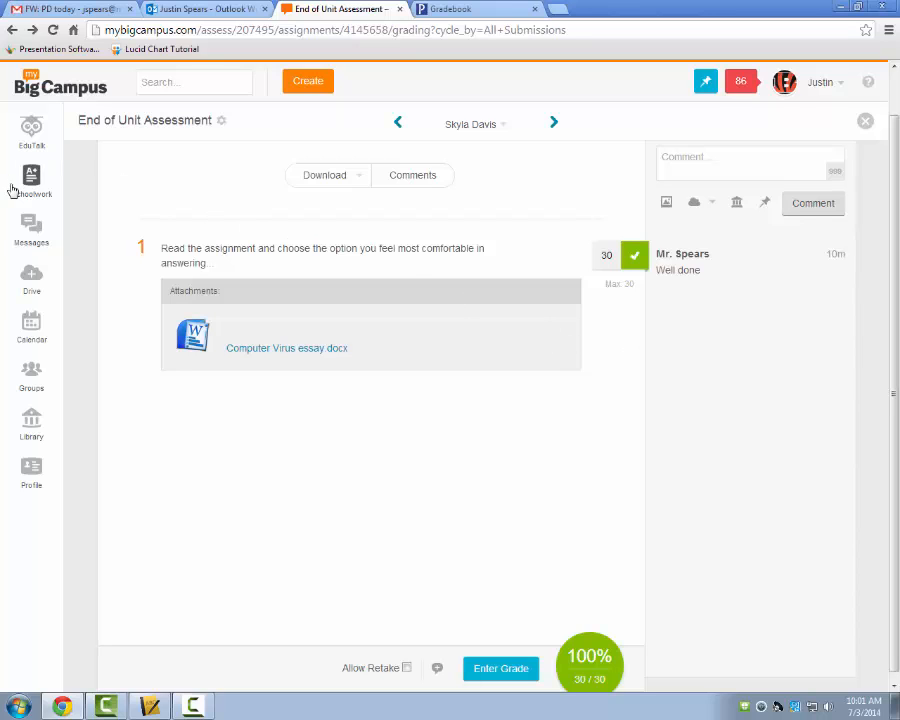
Step: Return to the Grading list and view which students are awaiting submission for the 7th Grade End of Unit Assessment
left_click(11, 30)
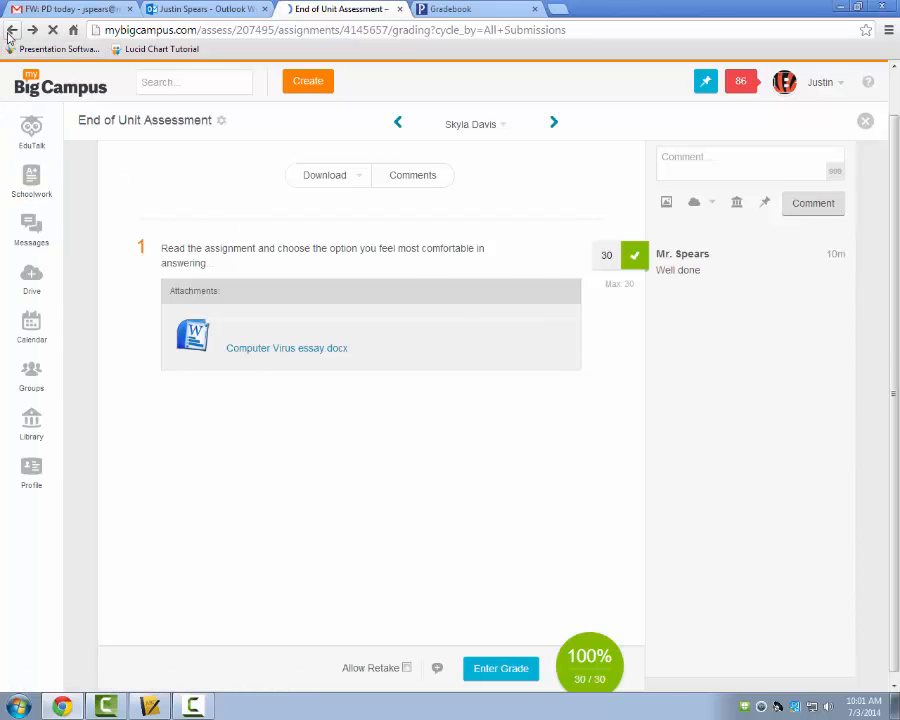
left_click(11, 30)
left_click(11, 30)
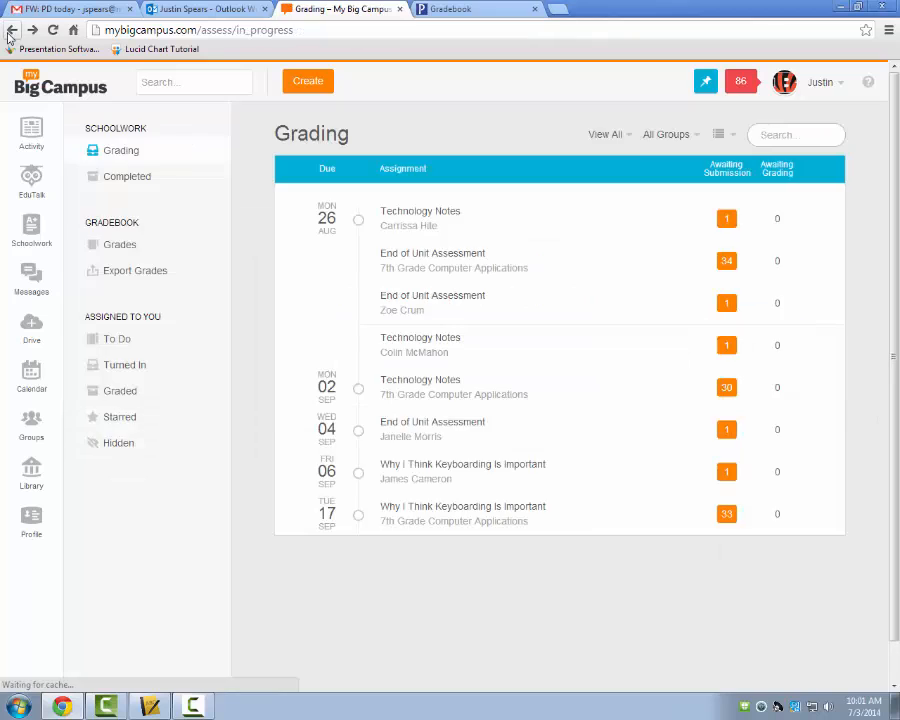
left_click(11, 30)
left_click(33, 30)
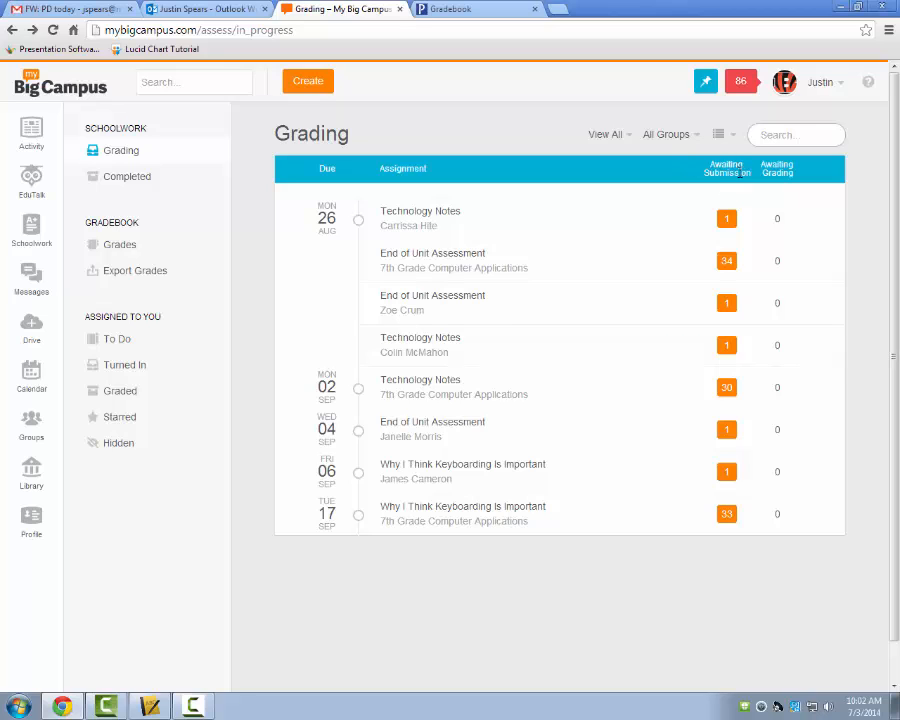
left_click(727, 262)
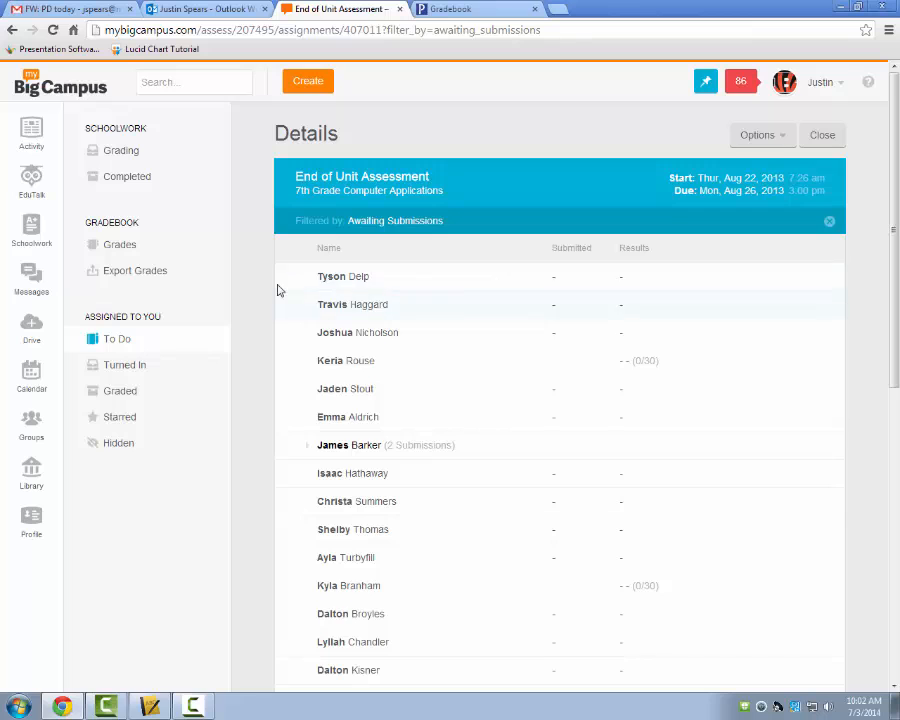
left_click(12, 29)
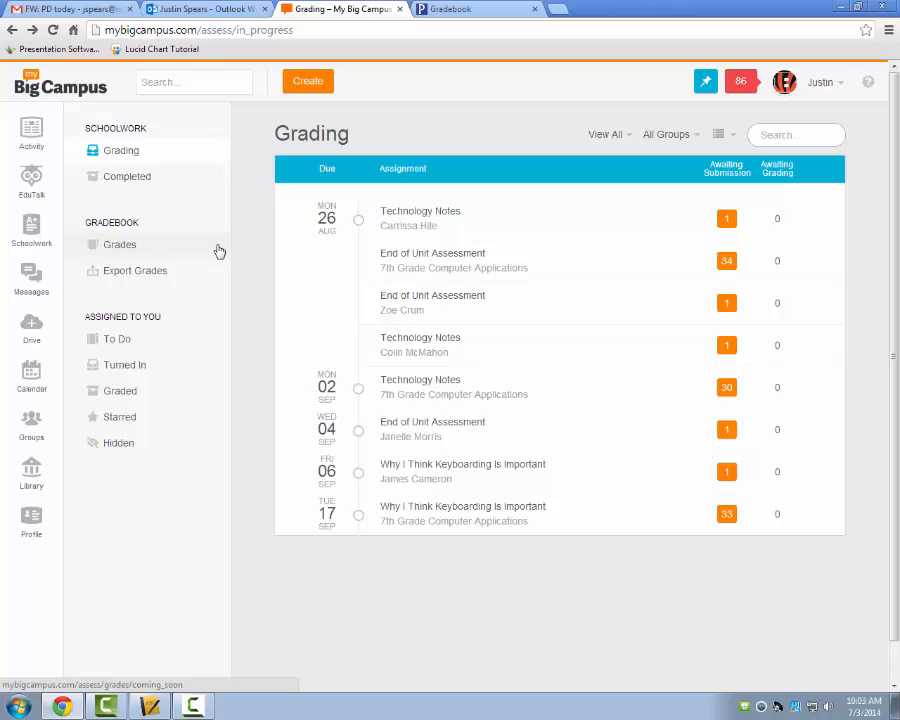
Step: View the Grades page, and set the group for exporting grades to 7th Grade Computer Applications
left_click(120, 252)
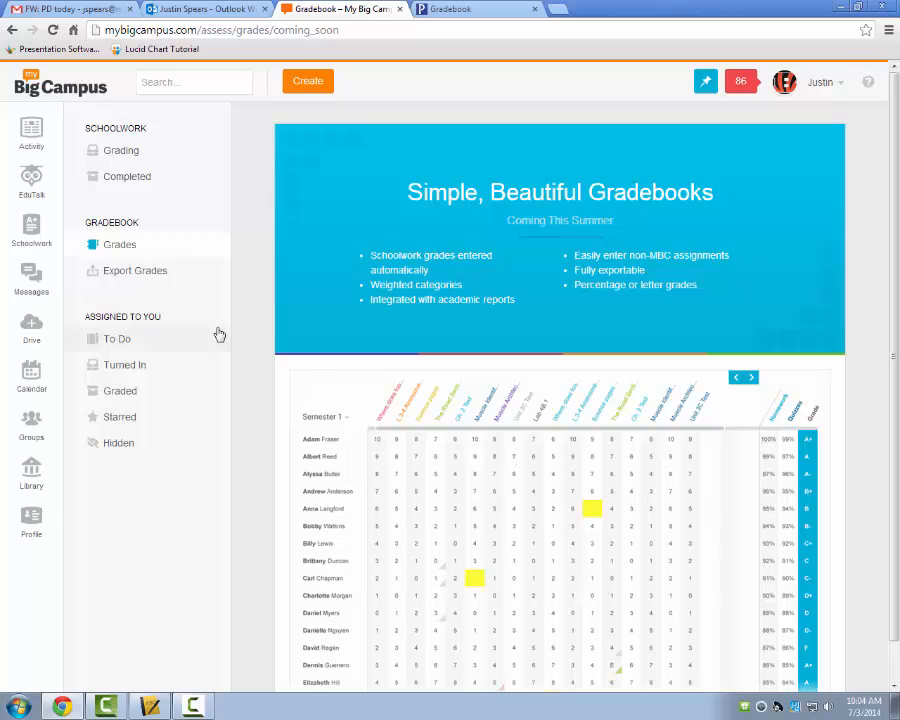
left_click(148, 276)
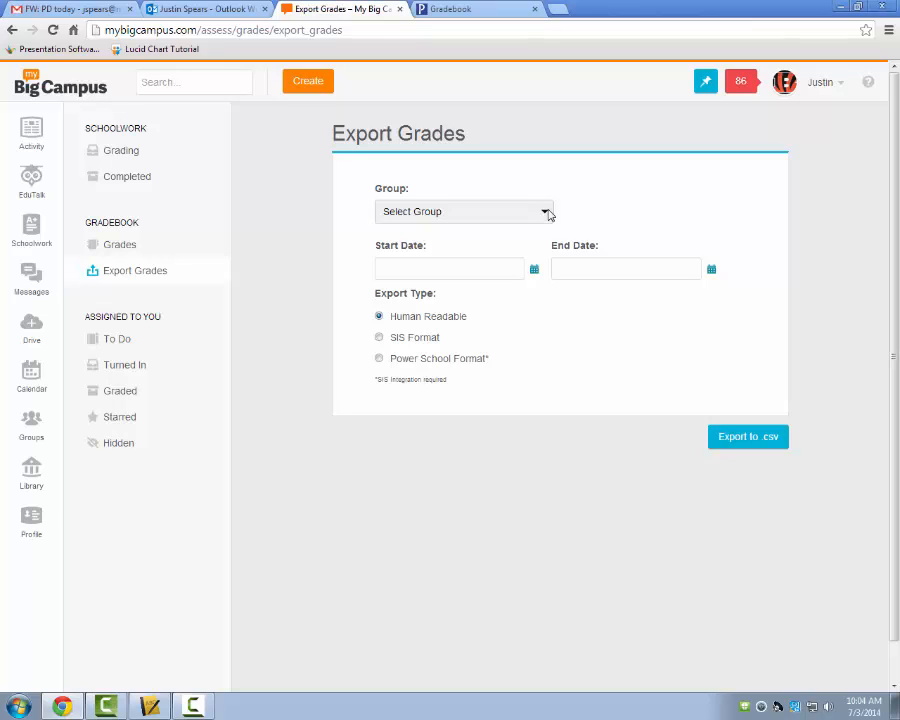
left_click(546, 212)
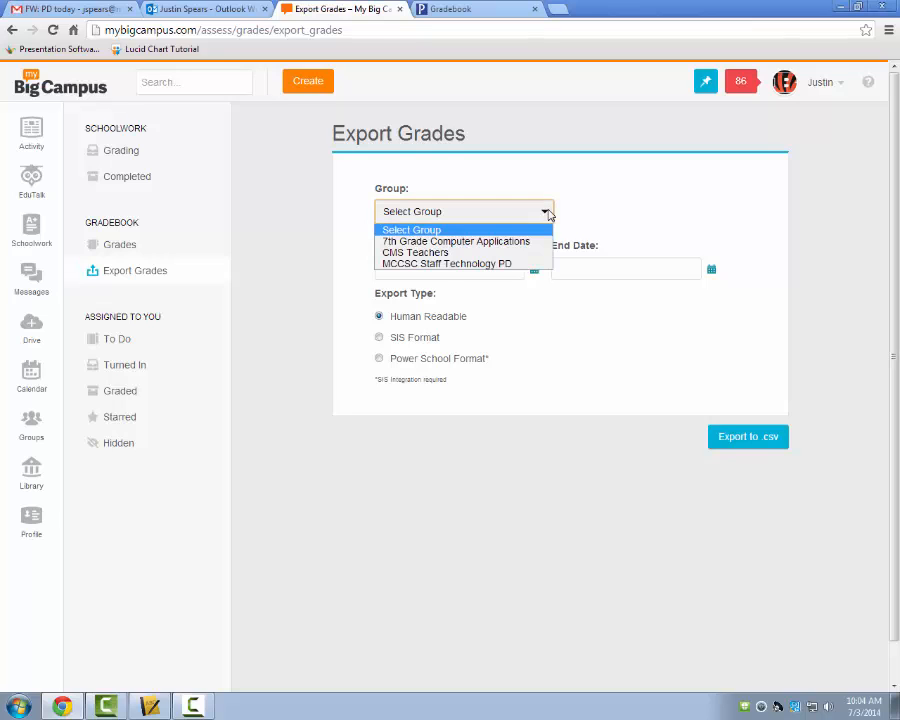
left_click(492, 241)
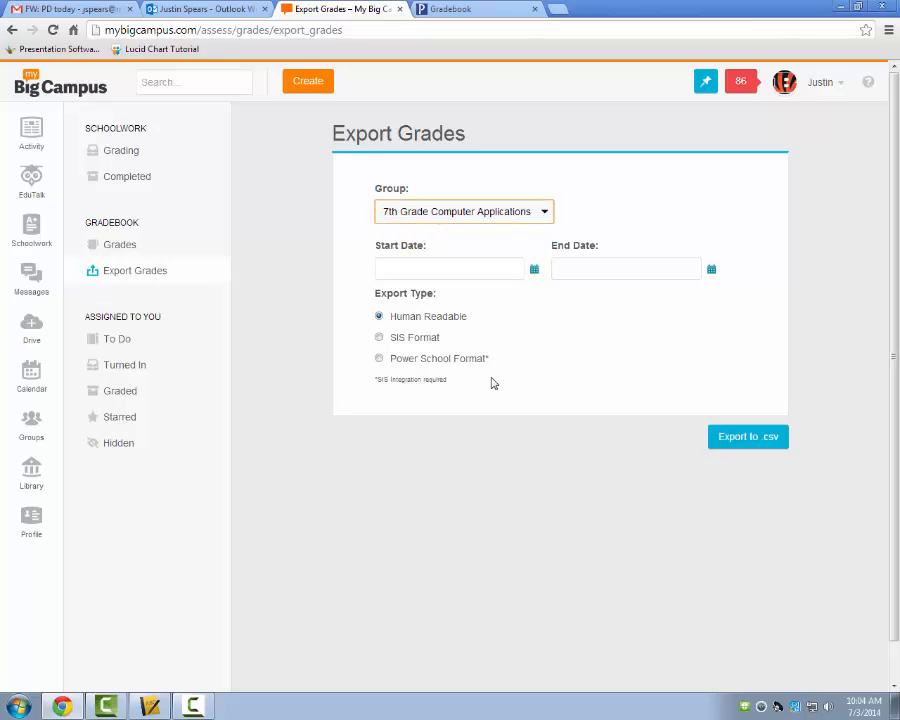
Step: Set the grade export's start date to 2013-08-01
left_click(535, 272)
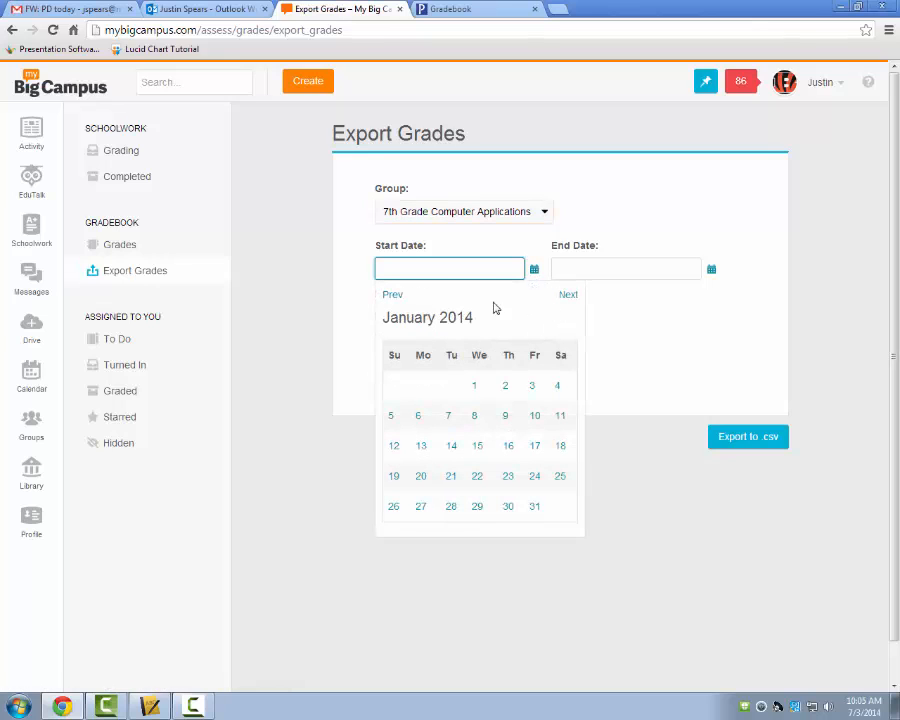
left_click(393, 296)
left_click(393, 296)
left_click(393, 296)
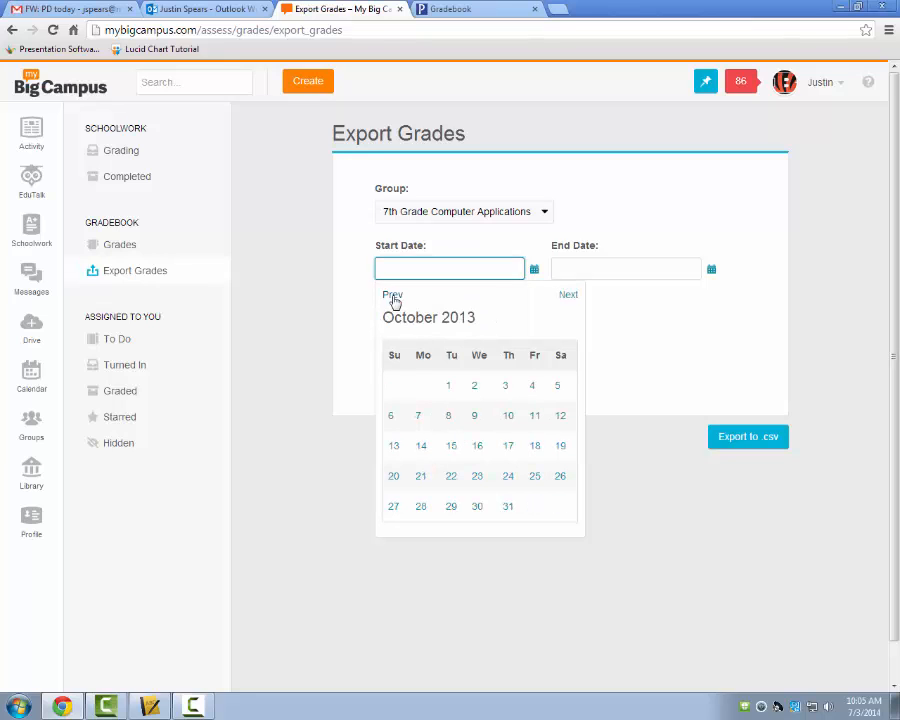
left_click(393, 296)
left_click(393, 296)
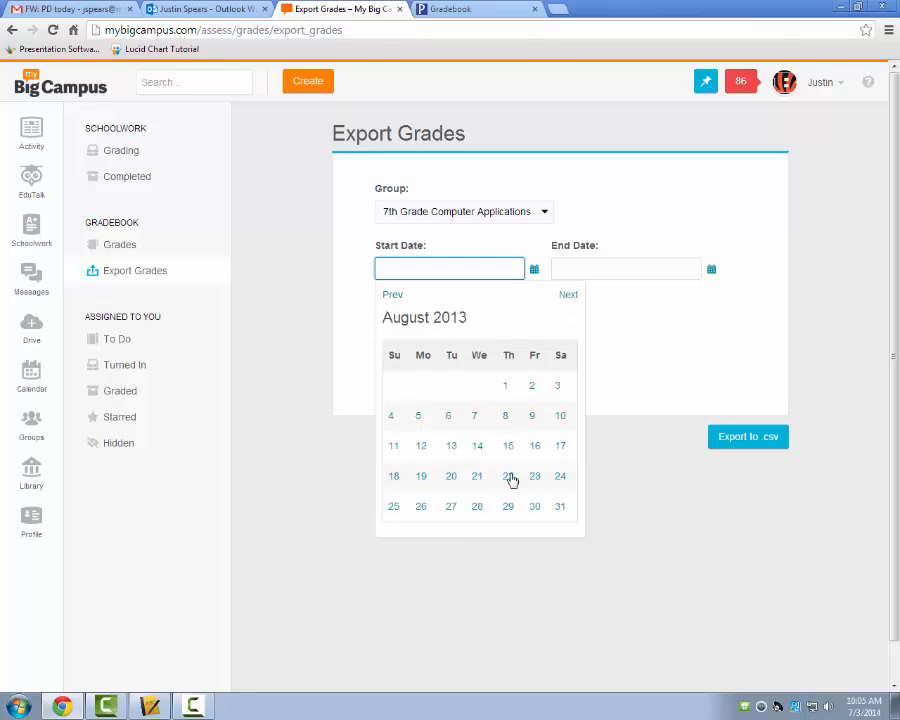
left_click(505, 386)
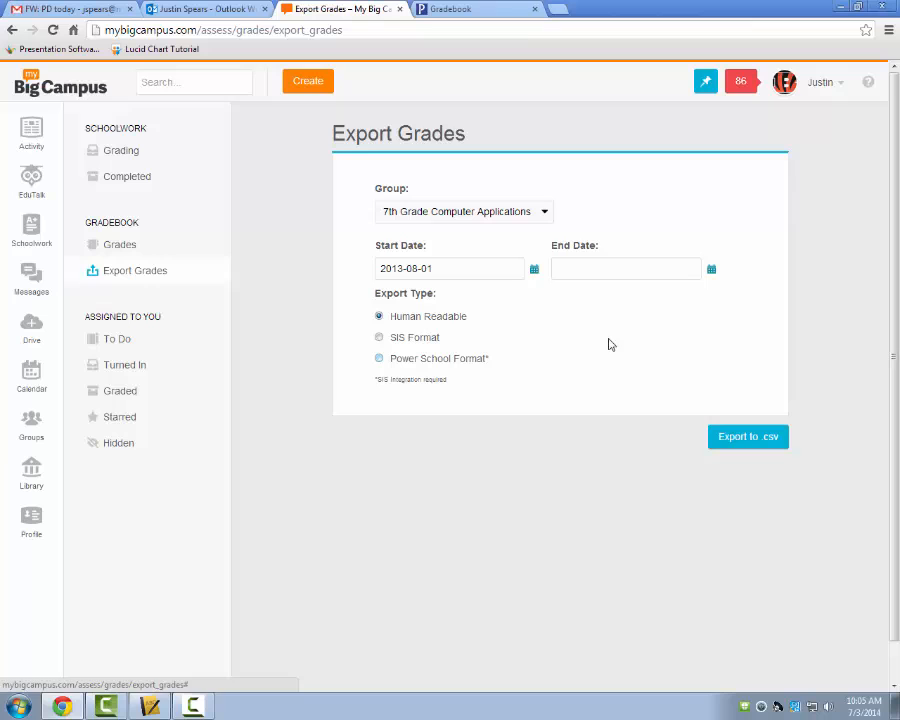
Step: Set the grade export's end date to 2013-09-17
left_click(711, 269)
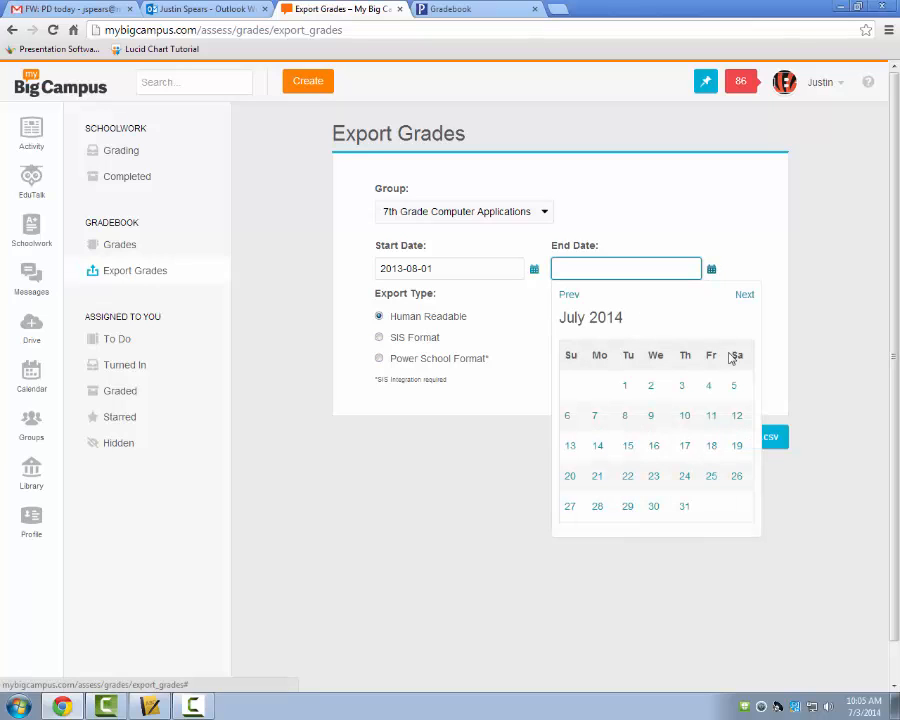
double_click(571, 296)
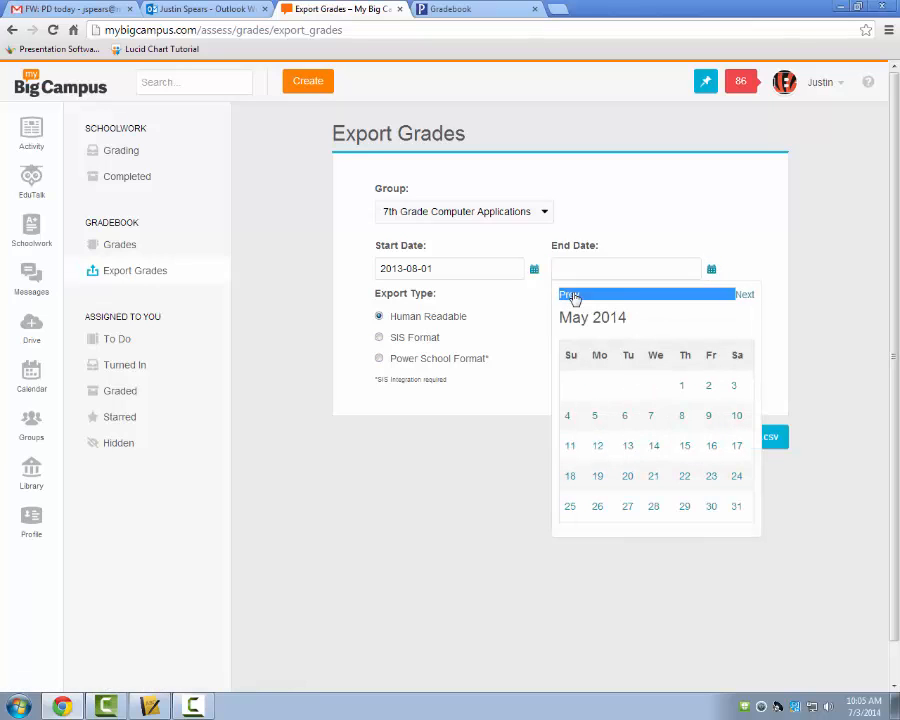
left_click(572, 297)
left_click(572, 297)
left_click(572, 297)
left_click(572, 297)
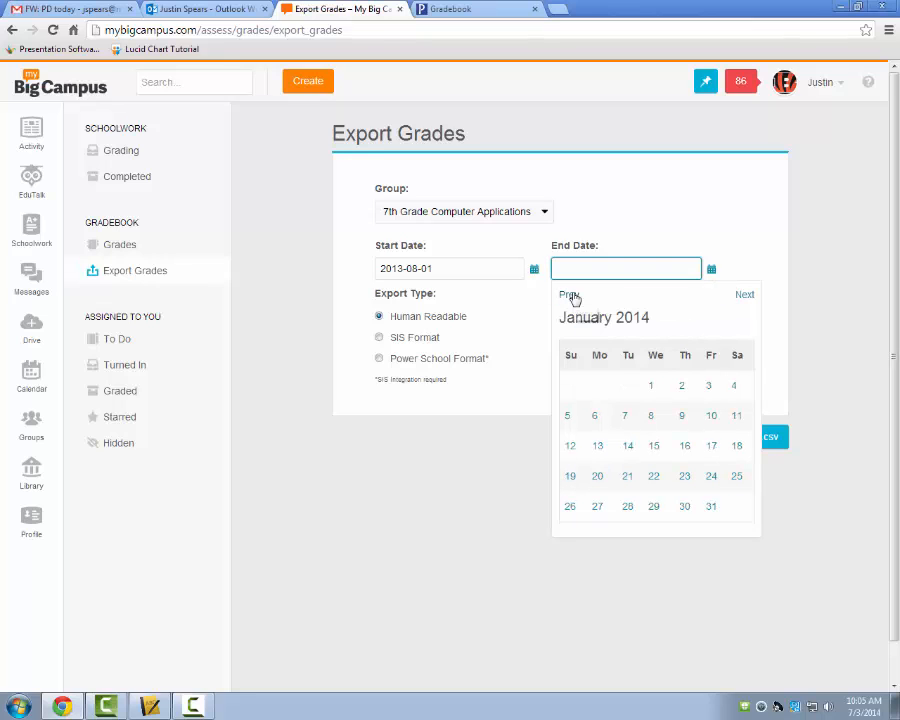
left_click(572, 297)
left_click(572, 297)
left_click(572, 297)
left_click(572, 297)
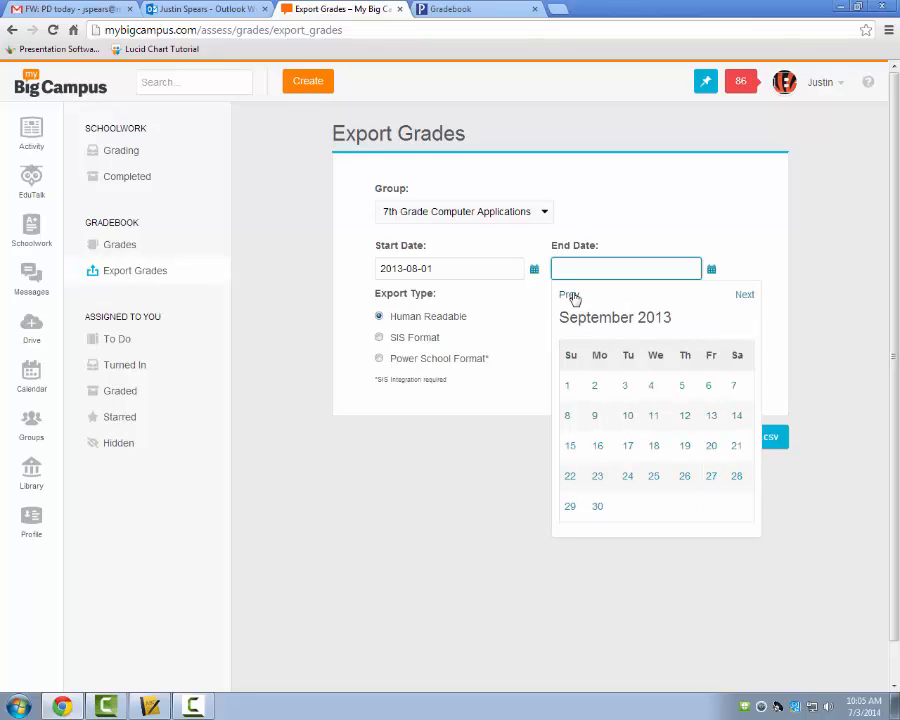
left_click(631, 447)
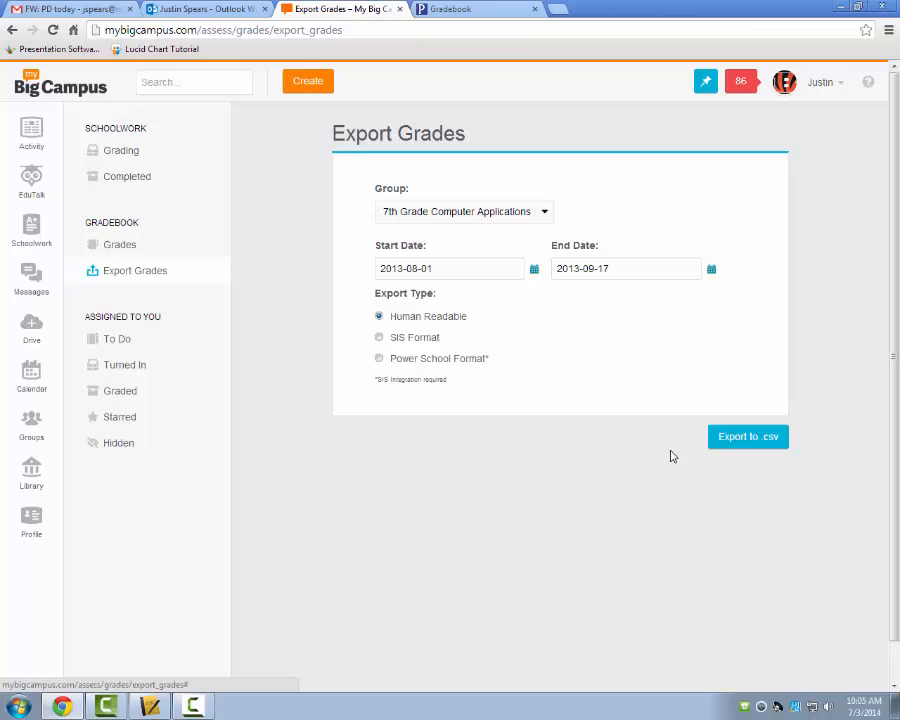
Step: Export the grades to .csv in Power School Format and open the downloaded 7thGradeComputerApplications file in Excel
left_click(379, 358)
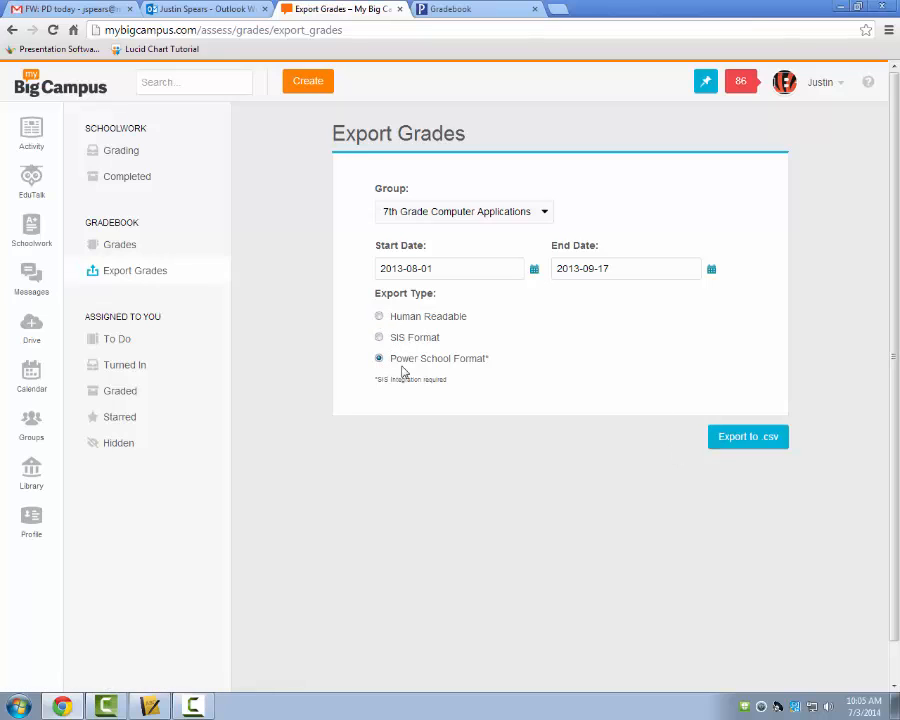
left_click(754, 444)
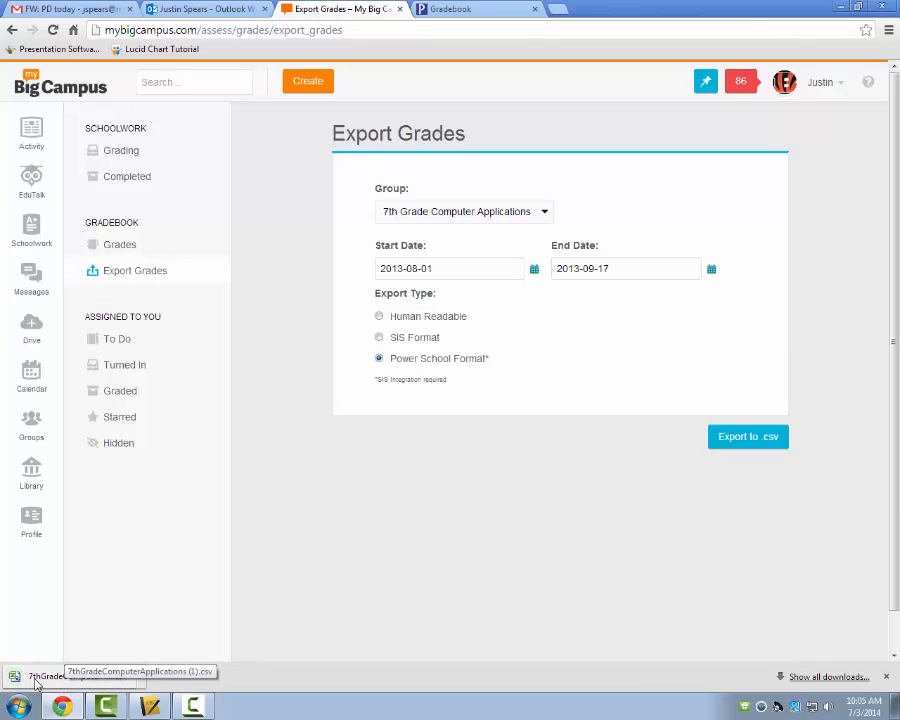
left_click(35, 679)
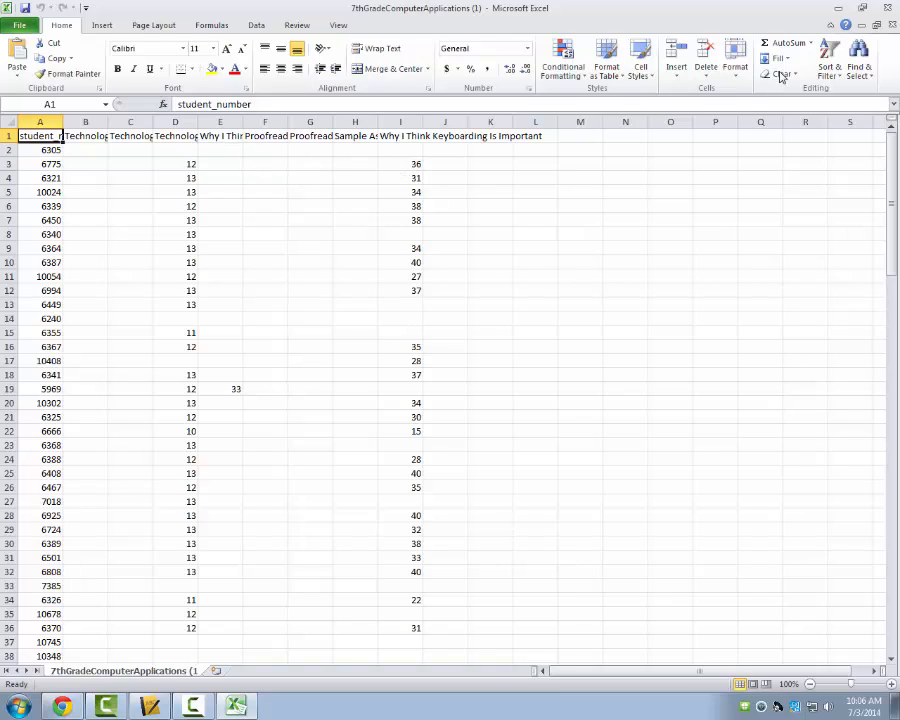
Step: Start saving a copy of the exported CSV, browse to the Documents library, and cancel the save
left_click(14, 25)
left_click(44, 68)
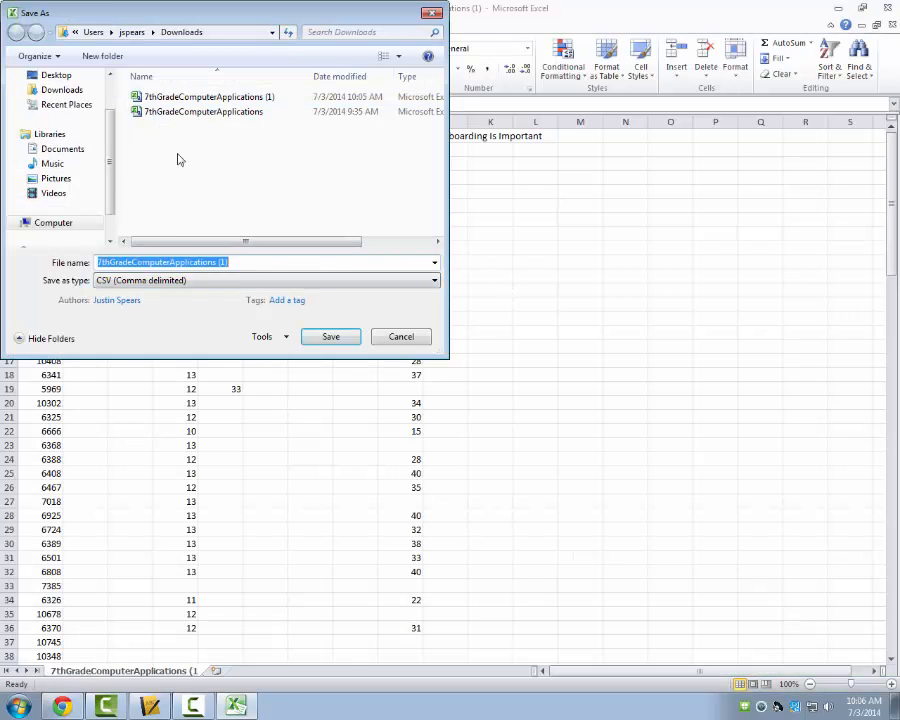
left_click(76, 148)
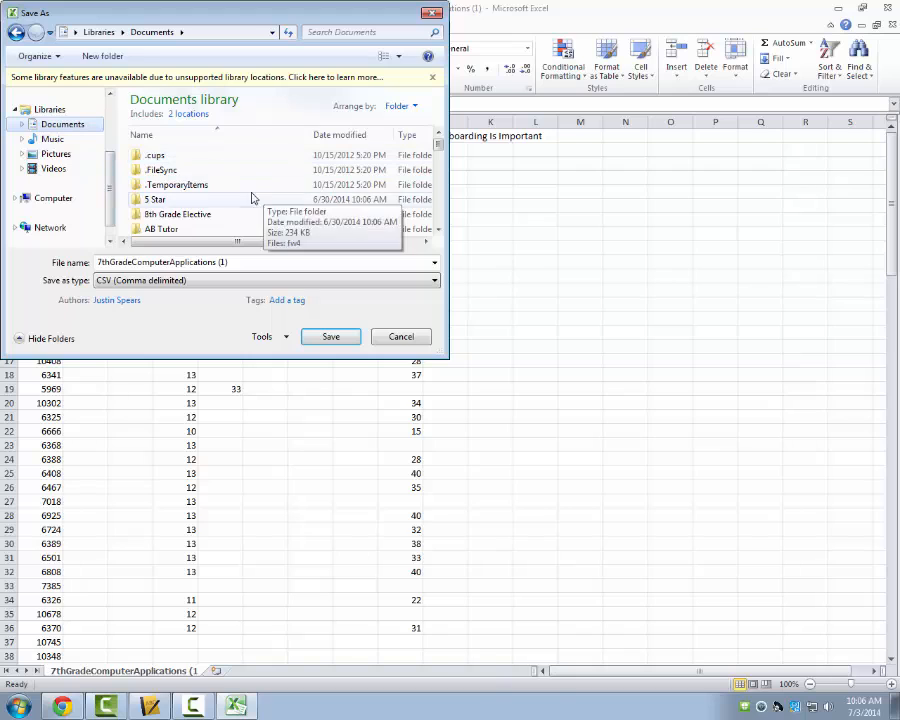
left_click(401, 337)
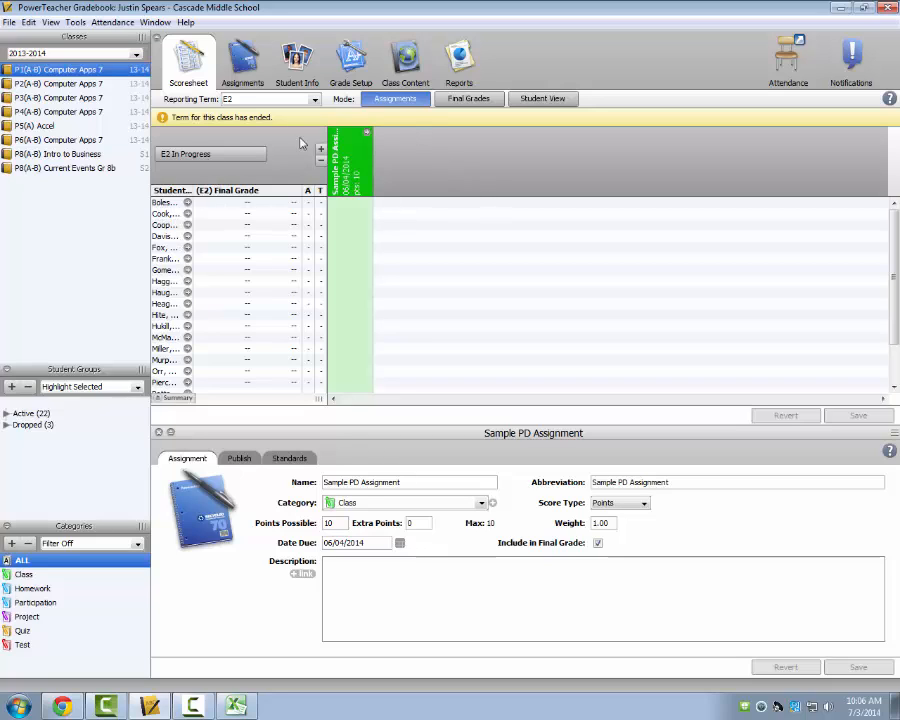
Step: In PowerTeacher Gradebook, start importing scores into Sample PD Assignment, and close the scores file chooser without selecting a file
right_click(343, 162)
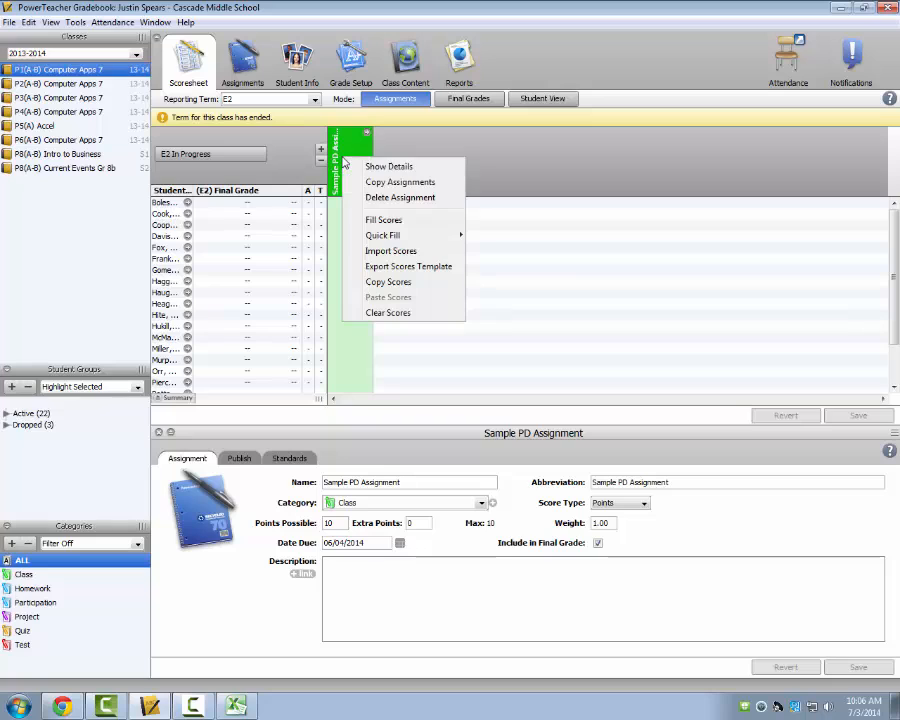
left_click(410, 252)
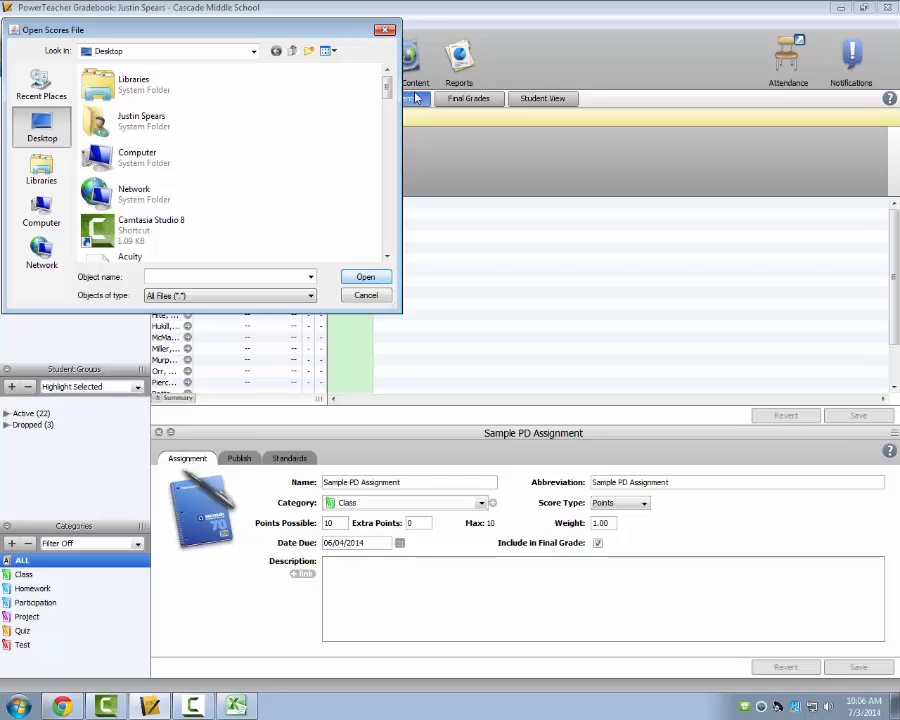
left_click(387, 31)
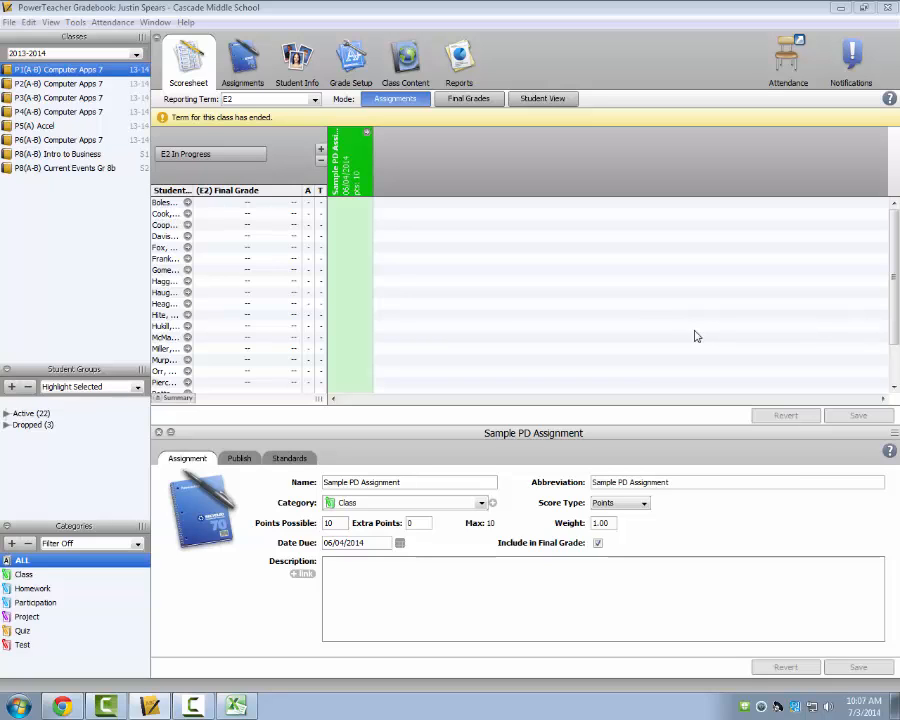
Step: Switch to the browser and review the Export Grades and score import instructions in the e-mailed MBC-Schoolwork.docx
left_click(62, 706)
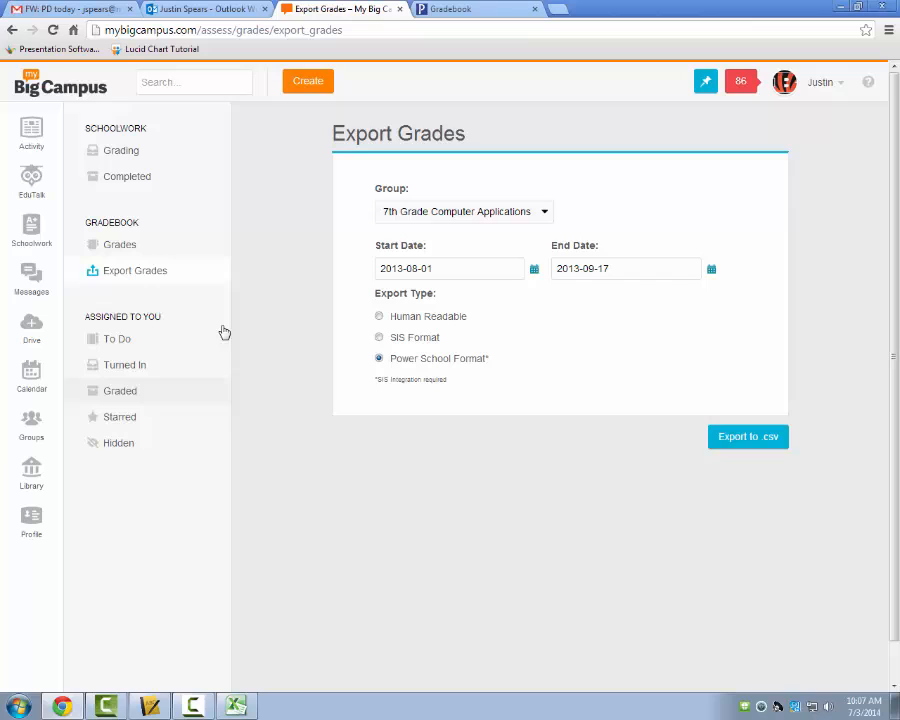
left_click(66, 10)
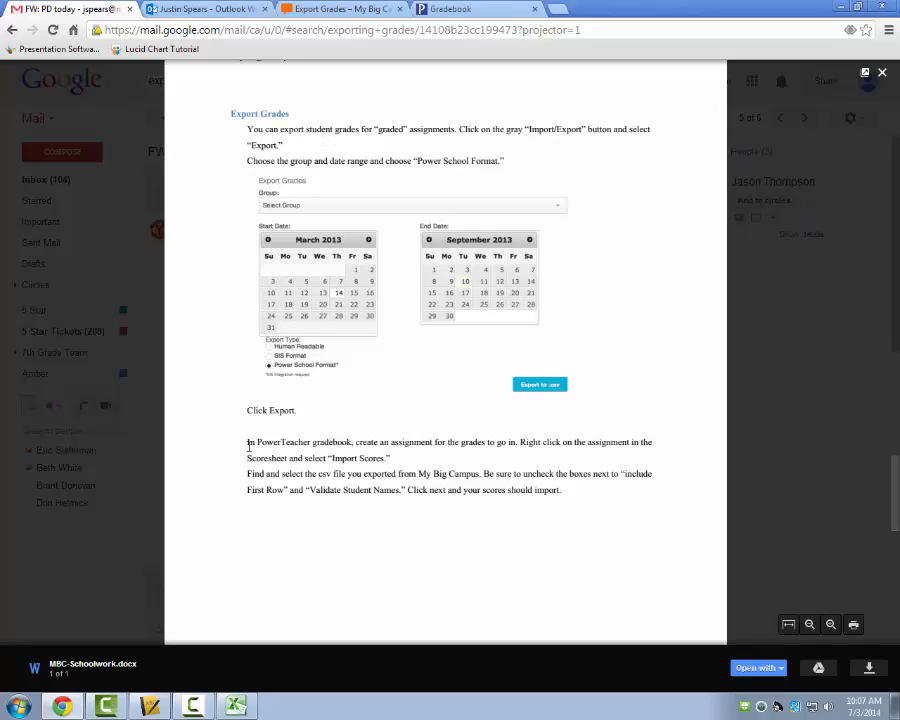
left_click_drag(247, 441, 540, 486)
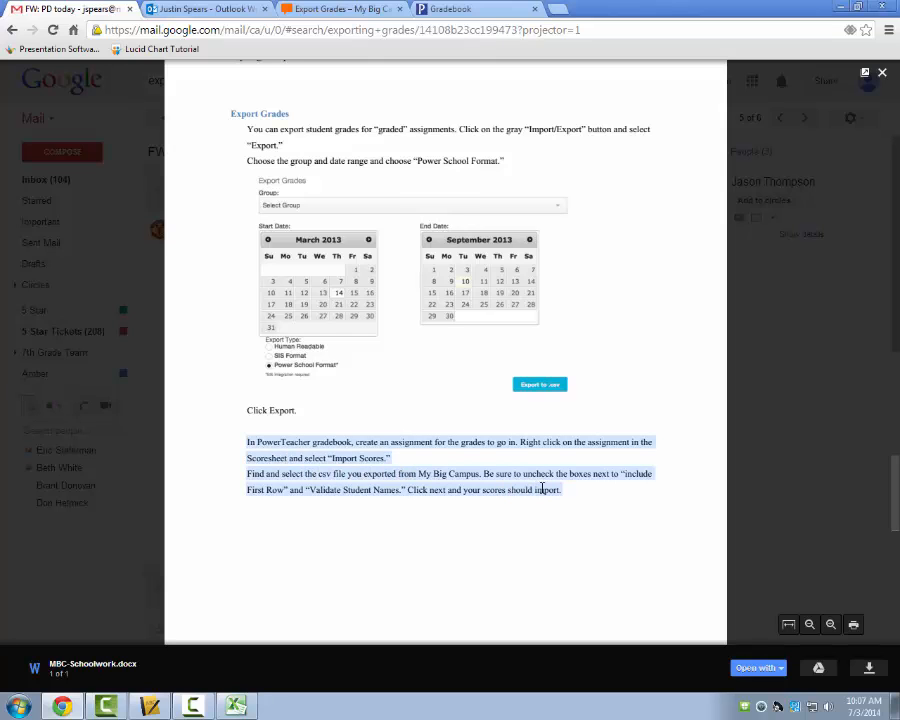
scroll(536, 444, "down", 1)
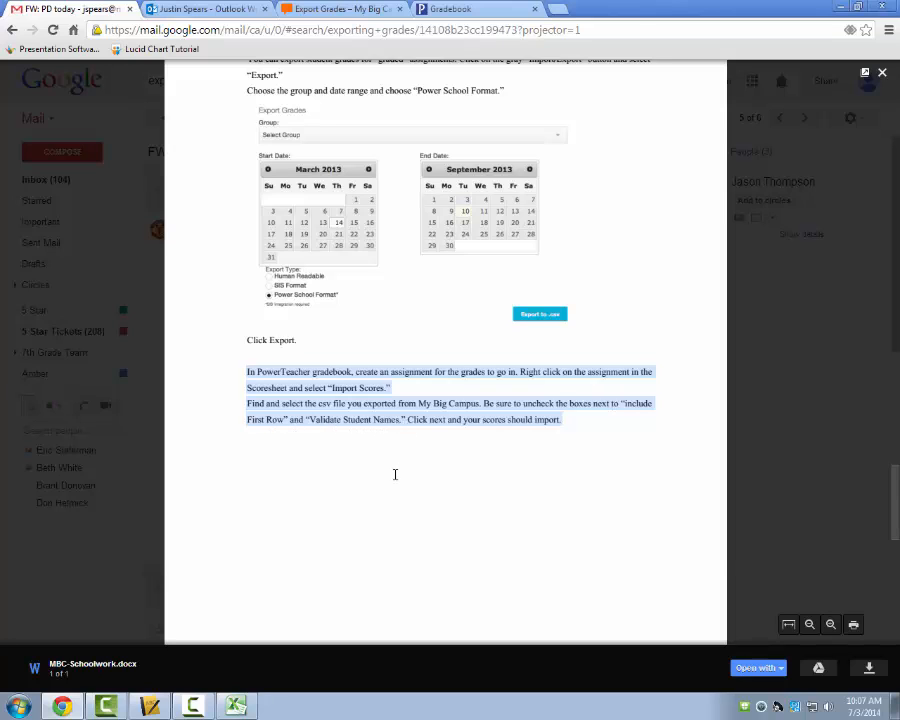
scroll(396, 474, "down", 5)
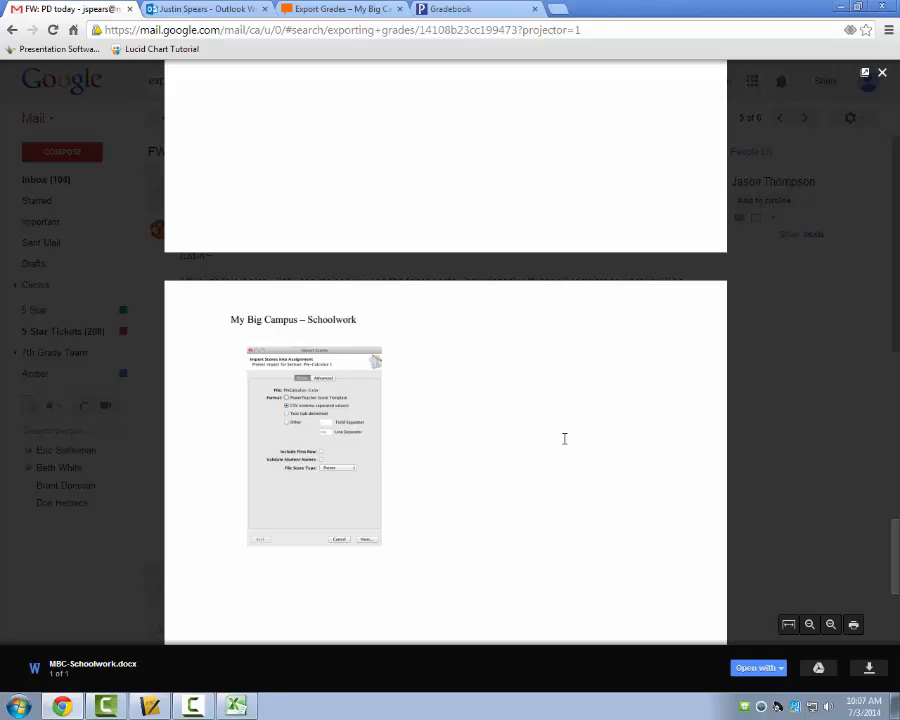
scroll(564, 438, "up", 3)
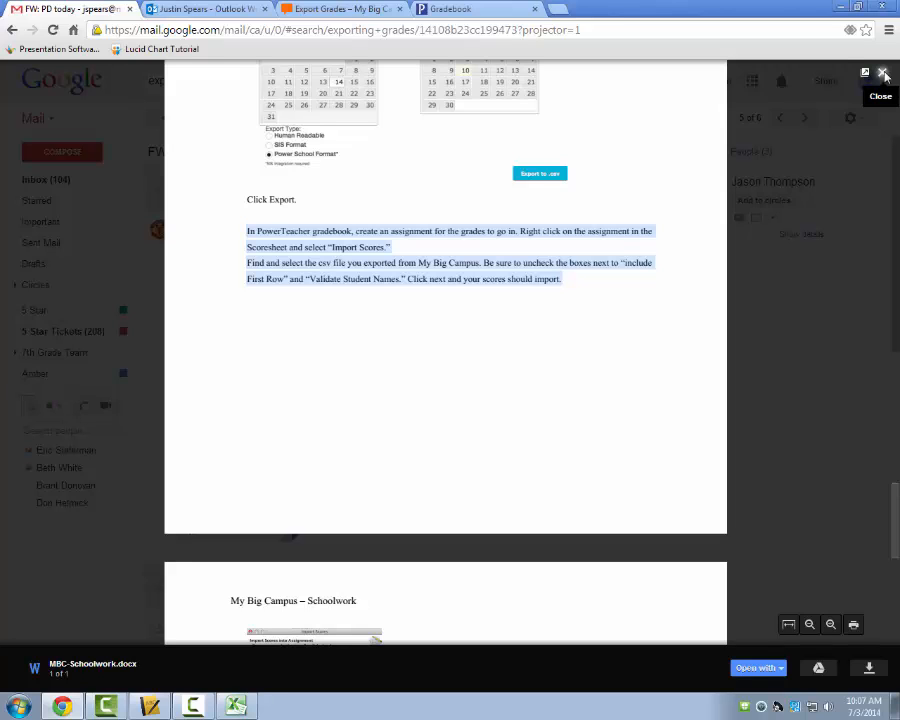
Step: Return to My Big Campus and view the Grading list
left_click(355, 10)
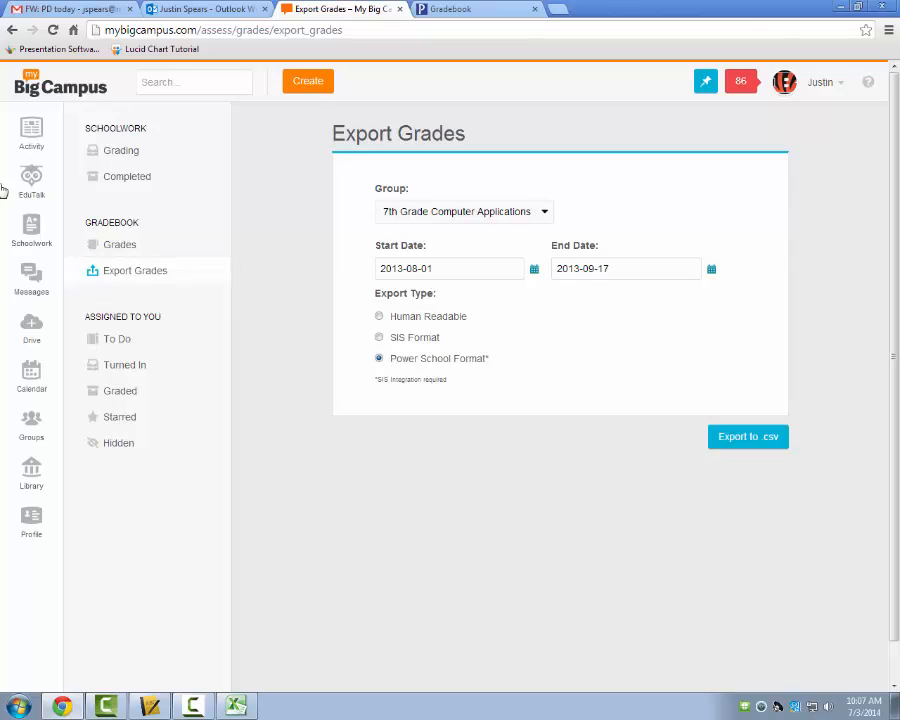
left_click(110, 156)
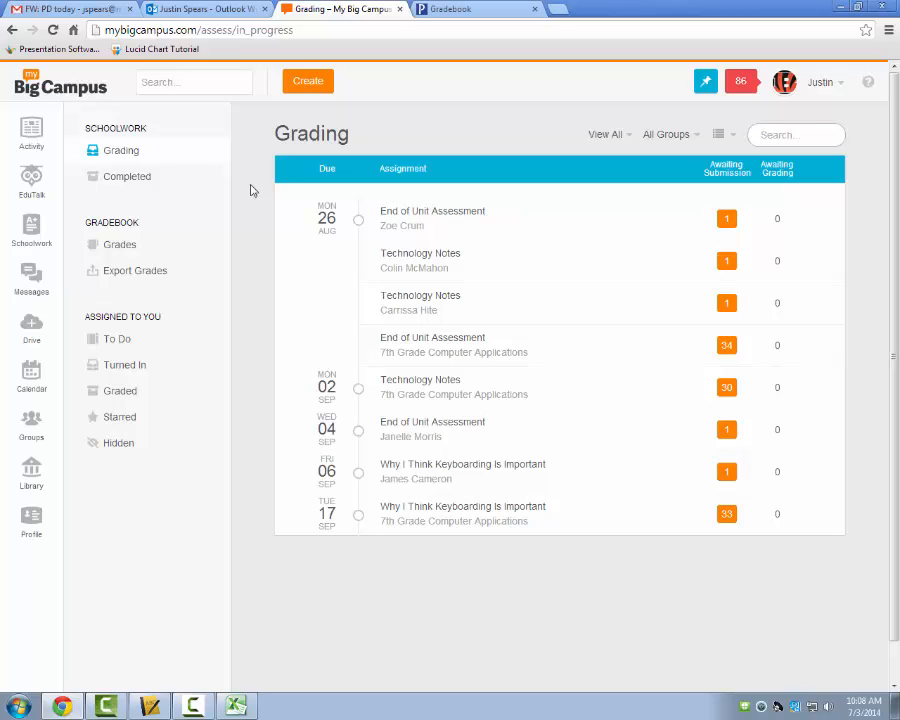
left_click(196, 708)
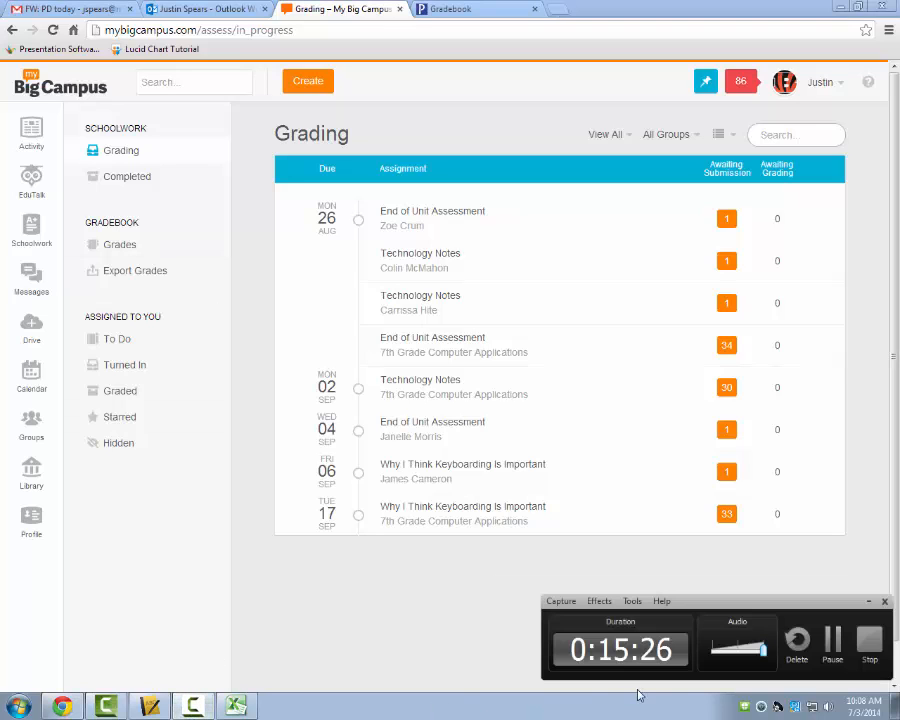